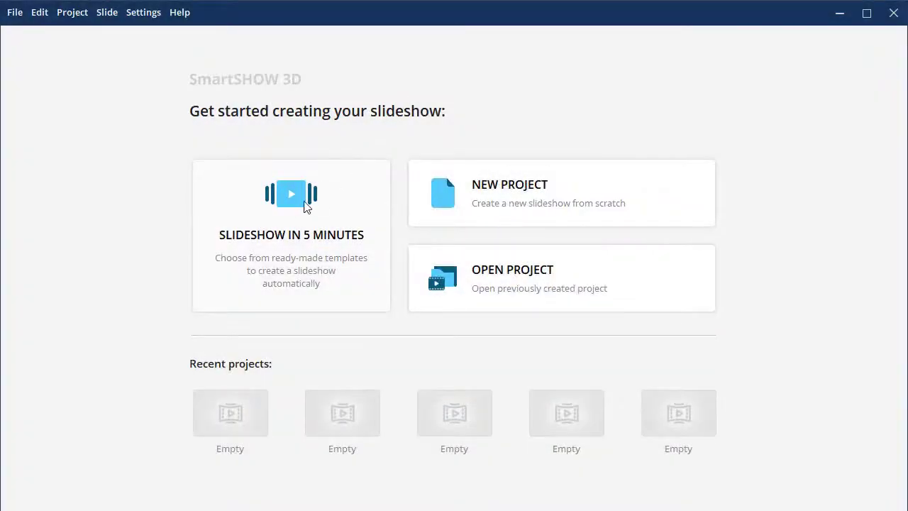
Start a 5-minute slideshow from the Travel and Vacation template Exploring Europe
{"action": "left_click", "coordinate": [295, 209]}
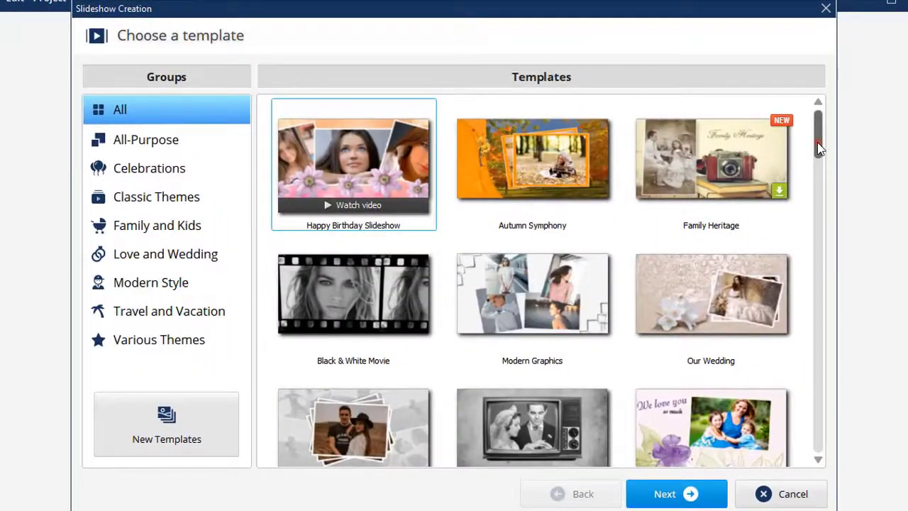
{"action": "left_click_drag", "start_coordinate": [818, 146], "coordinate": [812, 200]}
{"action": "scroll", "coordinate": [760, 210], "scroll_direction": "down", "scroll_amount": 1}
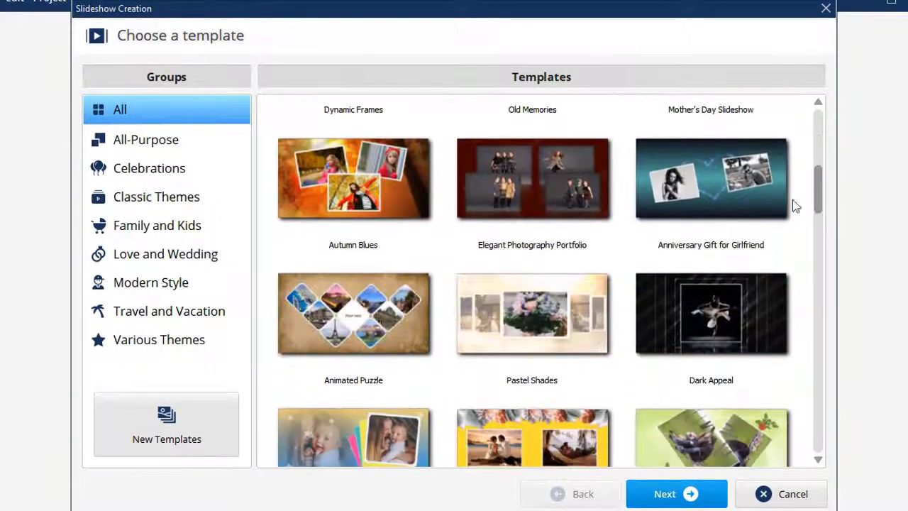
{"action": "left_click", "coordinate": [206, 311]}
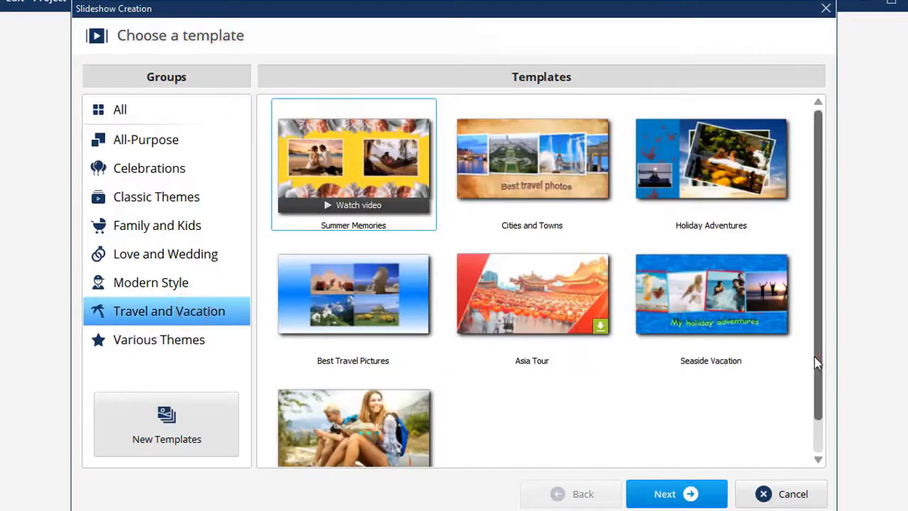
{"action": "left_click_drag", "start_coordinate": [815, 362], "coordinate": [812, 402]}
{"action": "left_click", "coordinate": [408, 406]}
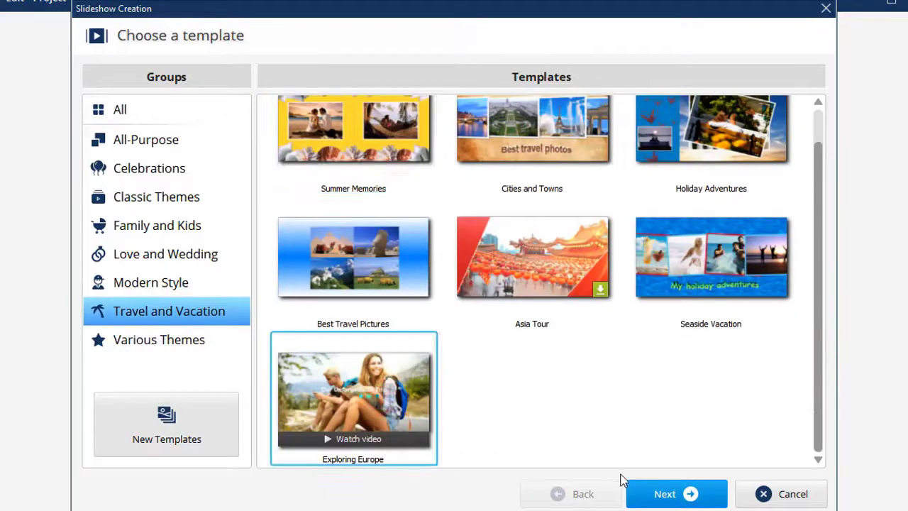
{"action": "left_click", "coordinate": [649, 492]}
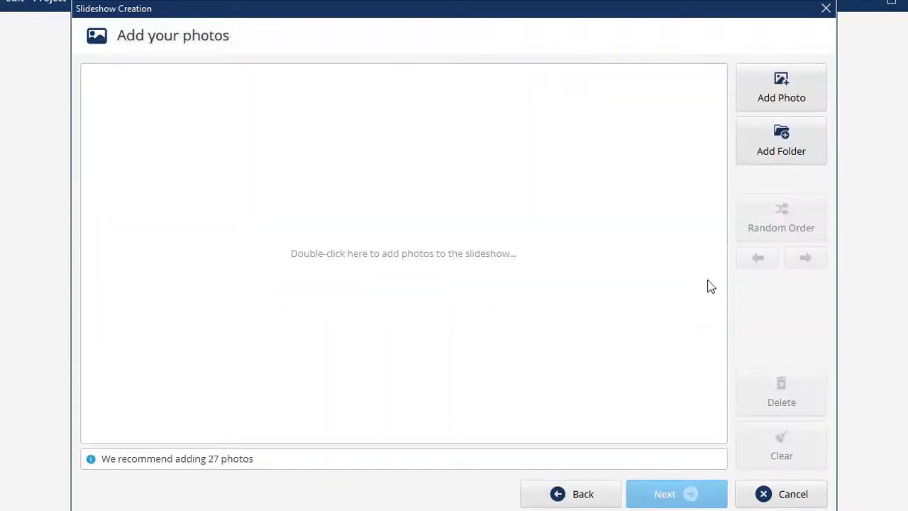
Add all 27 photos from the Europe Vacation folder
{"action": "left_click", "coordinate": [762, 146]}
{"action": "left_click", "coordinate": [554, 227]}
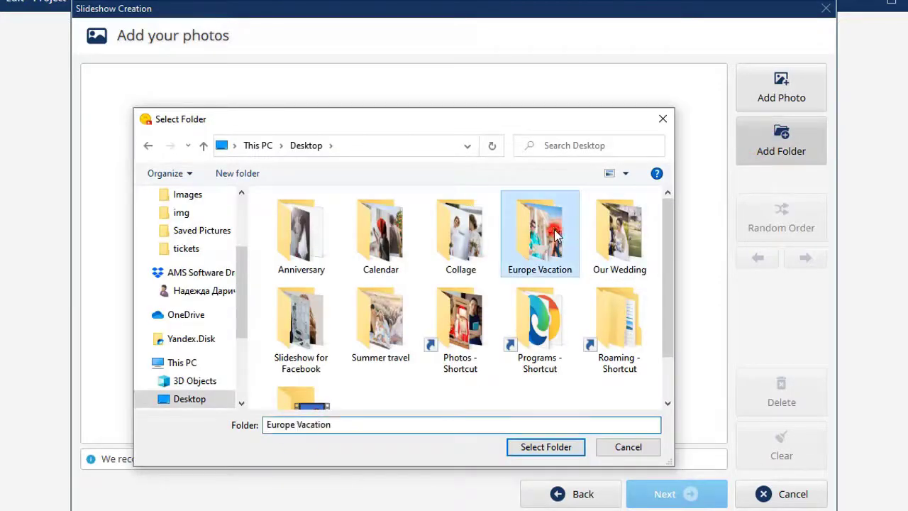
{"action": "left_click", "coordinate": [525, 445]}
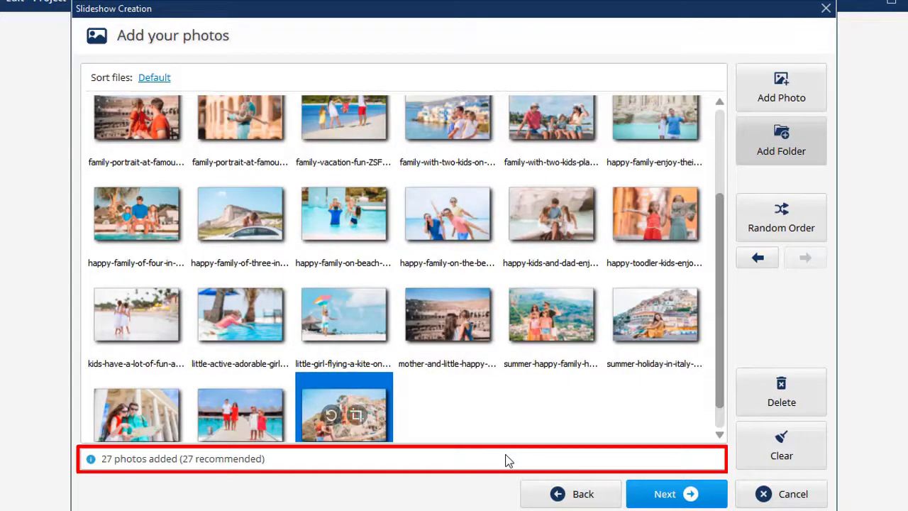
Crop the top and right edges of the dad-with-two-girls photo
{"action": "left_click", "coordinate": [541, 225]}
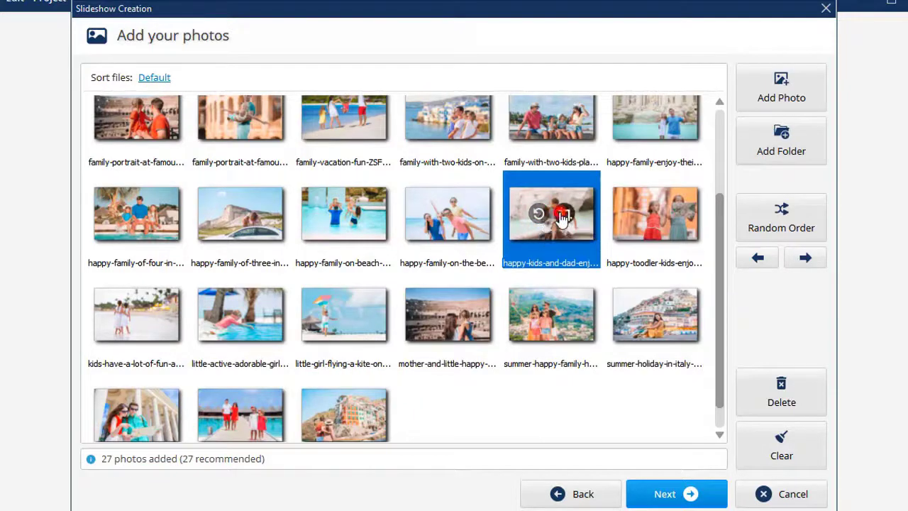
{"action": "left_click", "coordinate": [564, 214]}
{"action": "left_click_drag", "start_coordinate": [698, 74], "coordinate": [663, 120]}
{"action": "left_click_drag", "start_coordinate": [601, 165], "coordinate": [633, 169]}
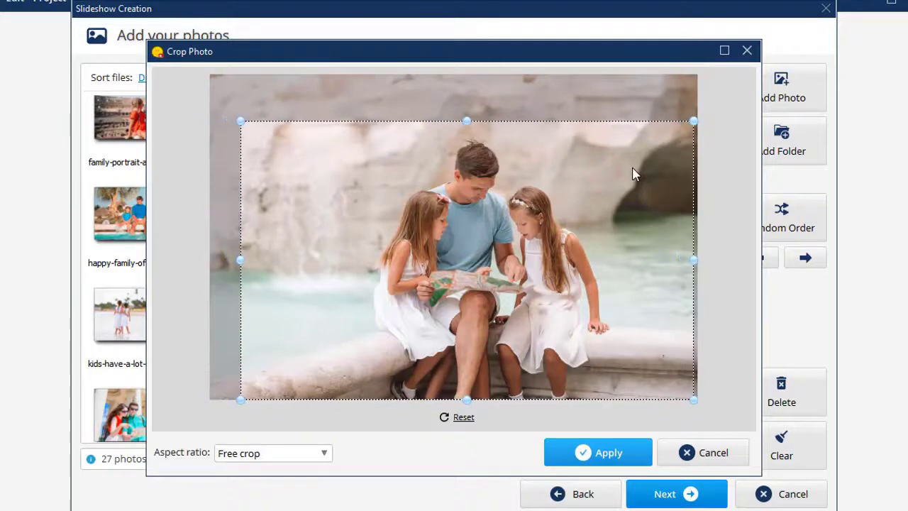
{"action": "left_click", "coordinate": [574, 451]}
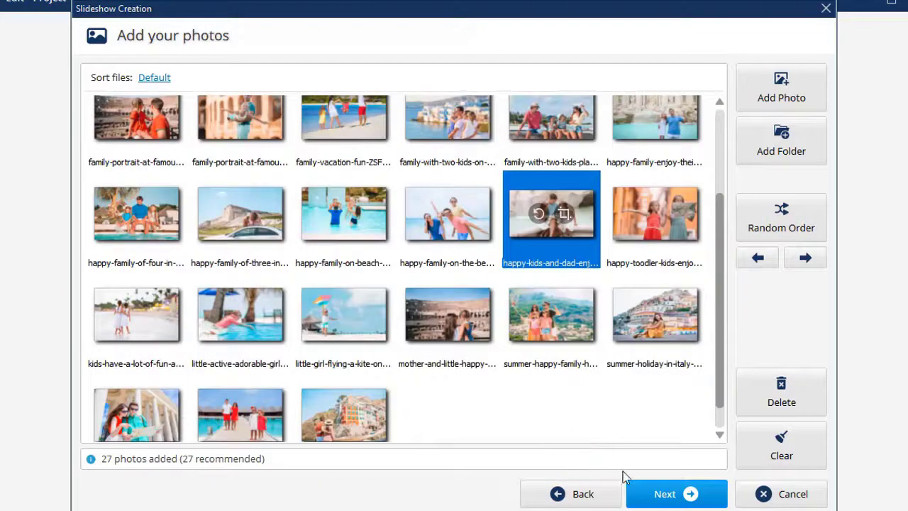
Keep the template music, change the subtitle year to SUMMER 2022, and preview the slideshow
{"action": "left_click", "coordinate": [653, 489]}
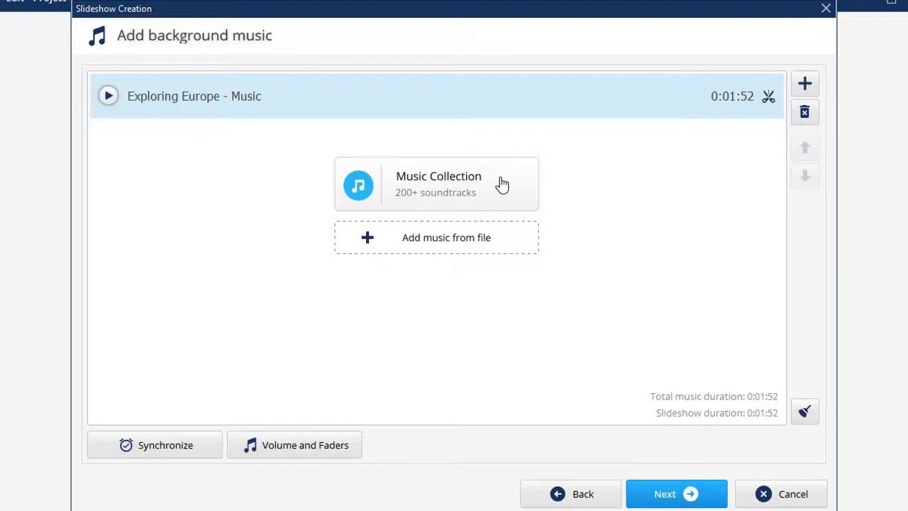
{"action": "left_click", "coordinate": [648, 495]}
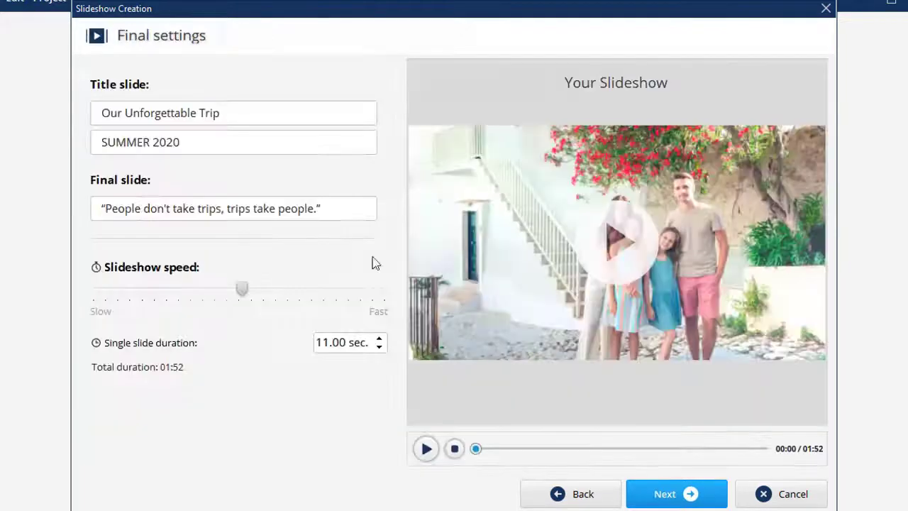
{"action": "left_click", "coordinate": [202, 143]}
{"action": "key", "text": "BackSpace"}
{"action": "type", "text": "2"}
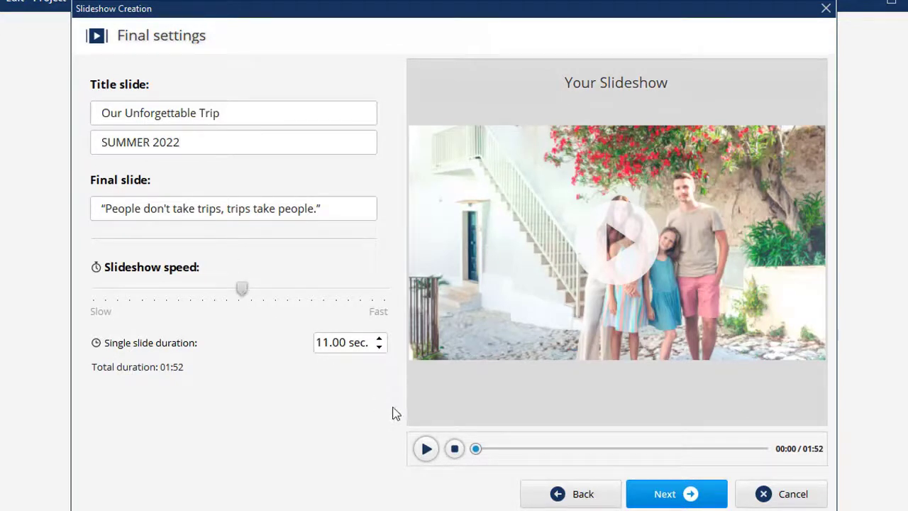
{"action": "left_click", "coordinate": [428, 448]}
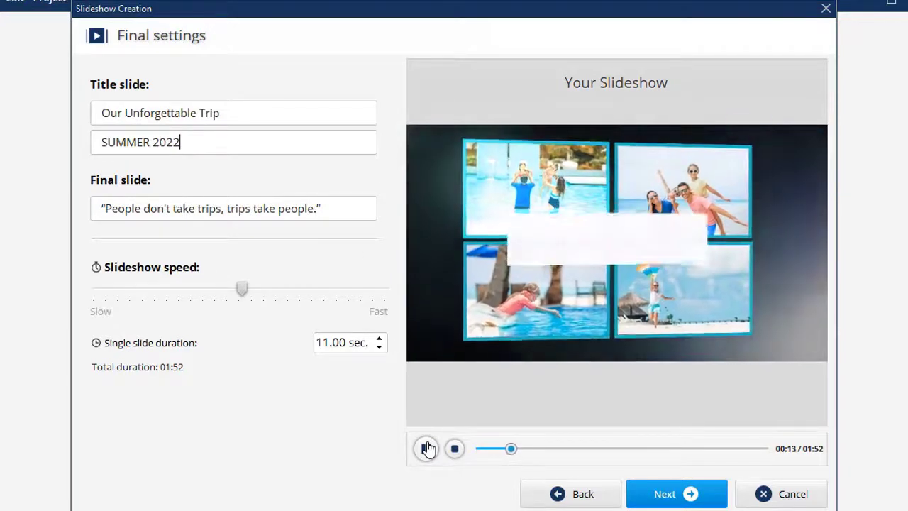
{"action": "left_click", "coordinate": [428, 449]}
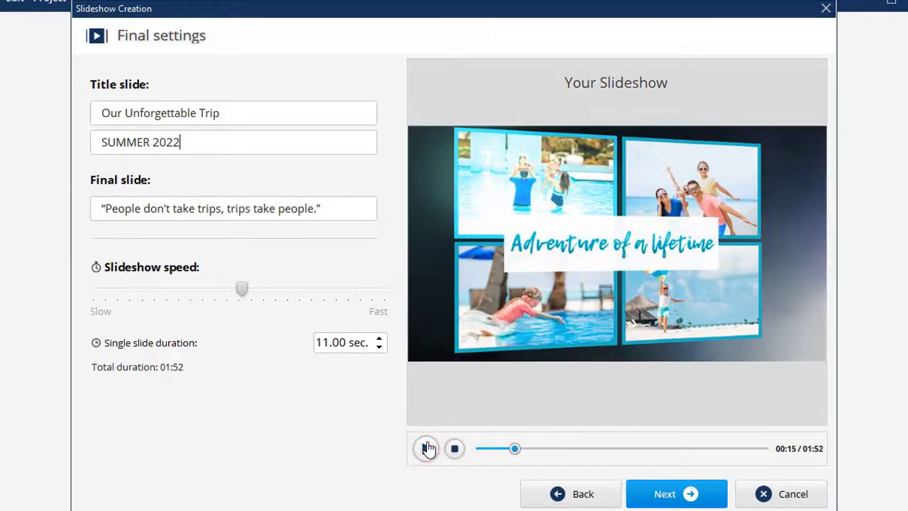
Finish the Europe slideshow and start a new blank project
{"action": "left_click", "coordinate": [667, 494]}
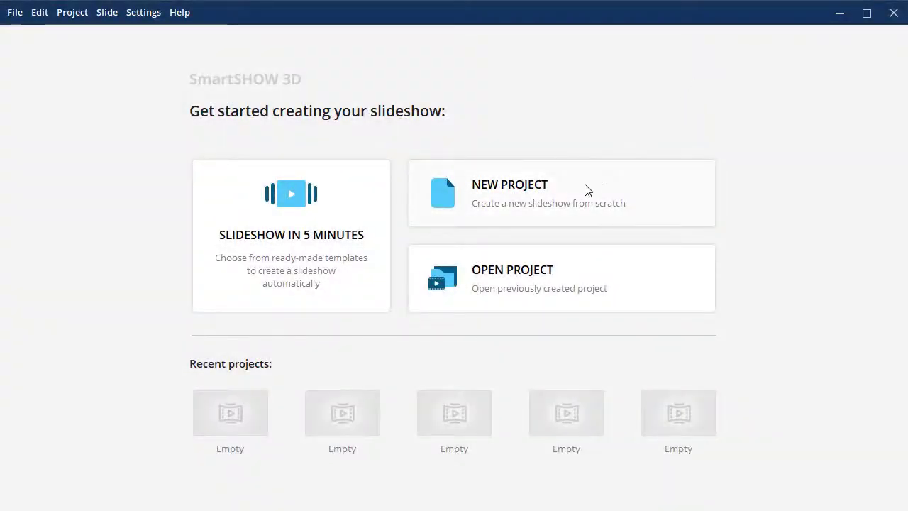
{"action": "left_click", "coordinate": [584, 188]}
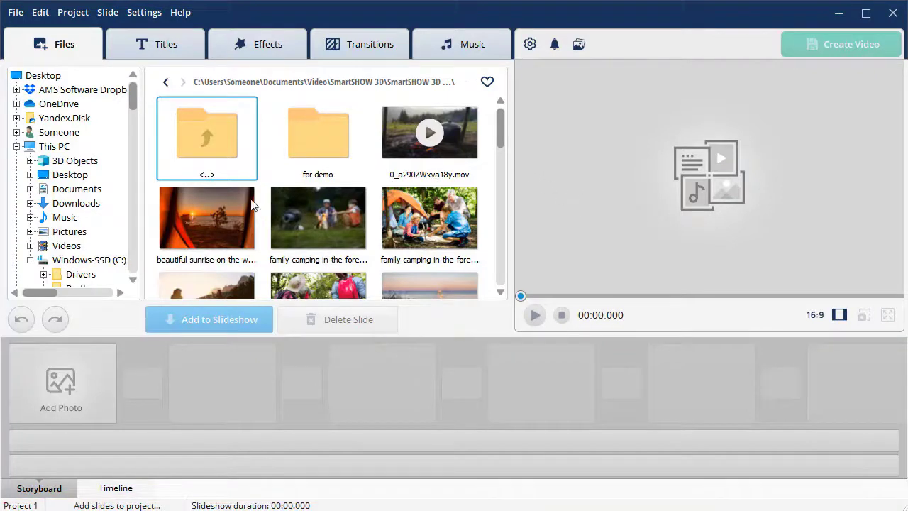
Add the sunrise, campfire video and family camping files as slides, then reorder the tent and campers slides
{"action": "left_click_drag", "start_coordinate": [238, 202], "coordinate": [94, 371]}
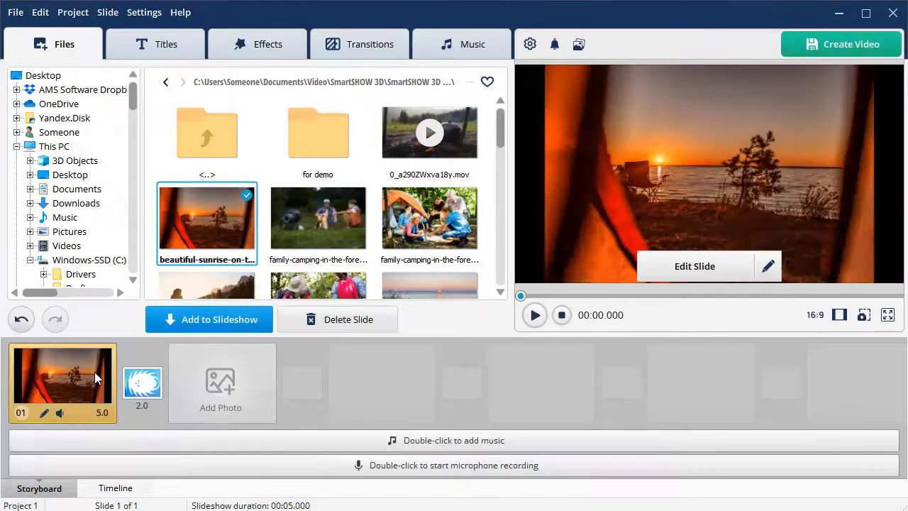
{"action": "left_click_drag", "start_coordinate": [398, 133], "coordinate": [202, 386]}
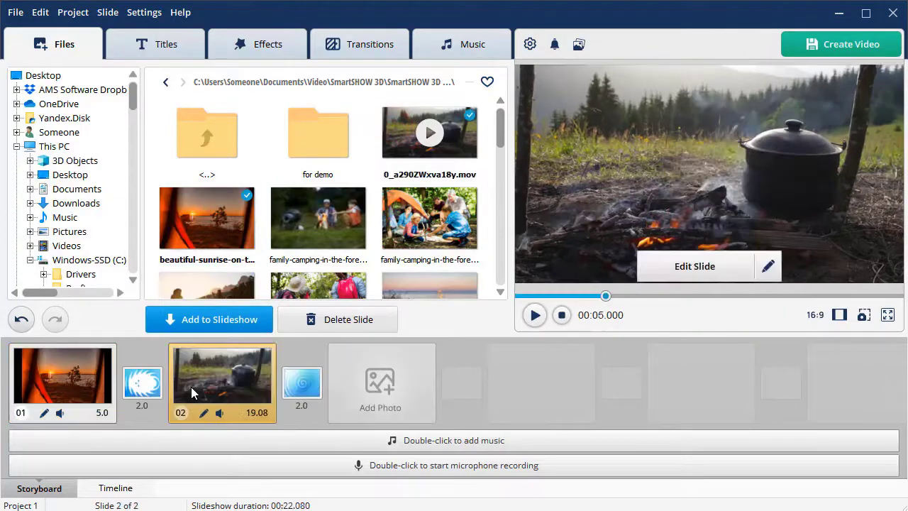
{"action": "left_click_drag", "start_coordinate": [290, 248], "coordinate": [362, 374]}
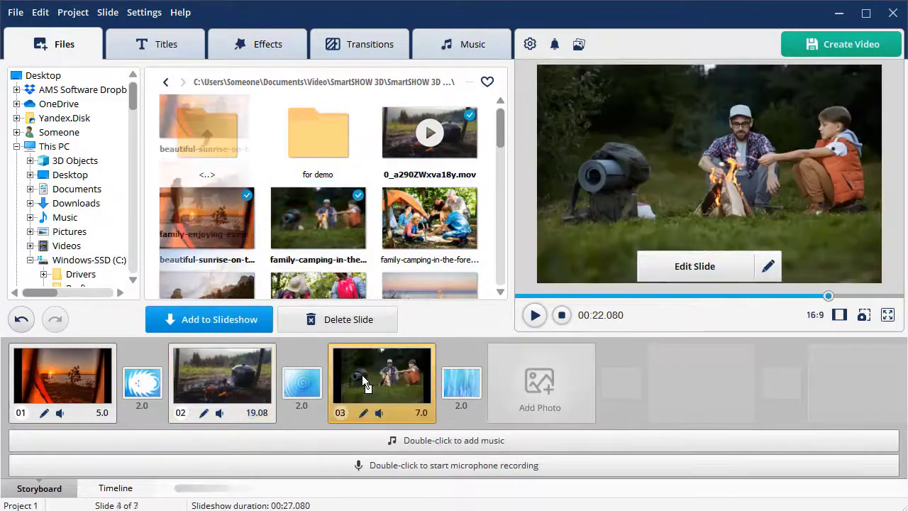
{"action": "left_click_drag", "start_coordinate": [548, 379], "coordinate": [211, 383]}
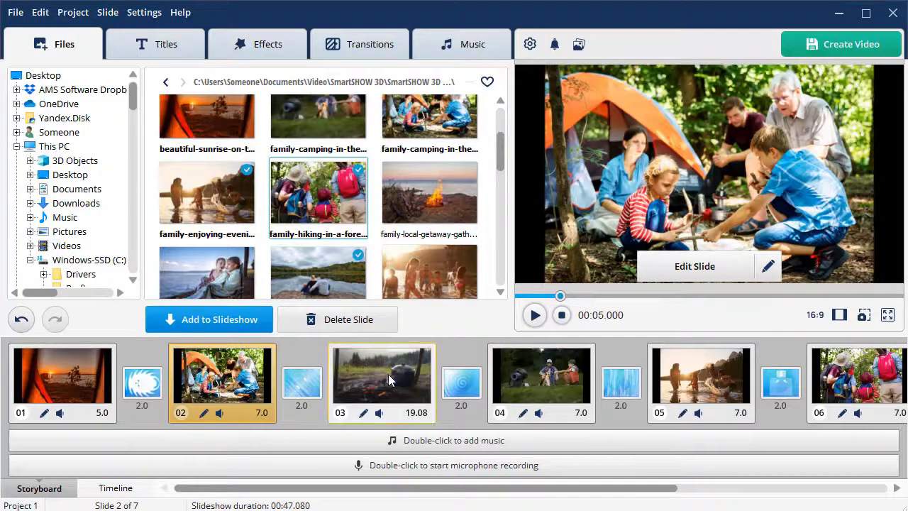
{"action": "left_click_drag", "start_coordinate": [539, 379], "coordinate": [343, 383]}
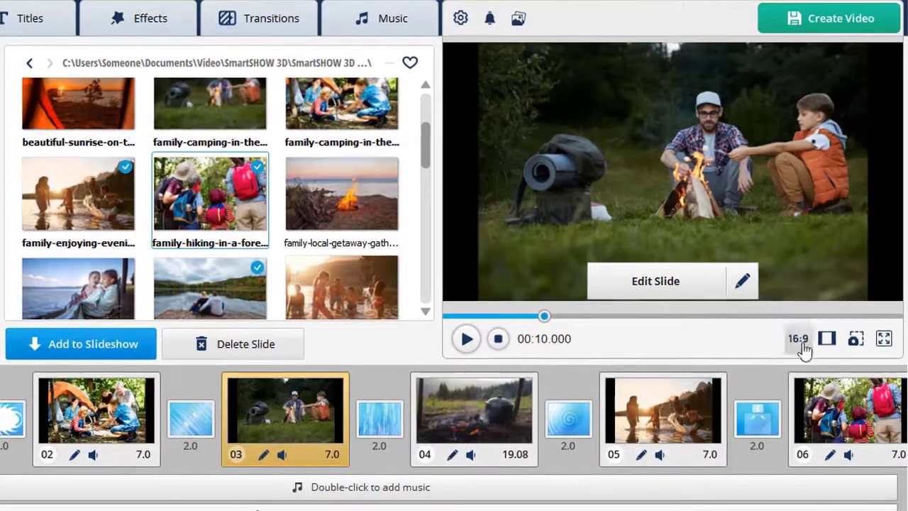
Stretch all photos to fill the 16:9 frame
{"action": "left_click", "coordinate": [802, 343]}
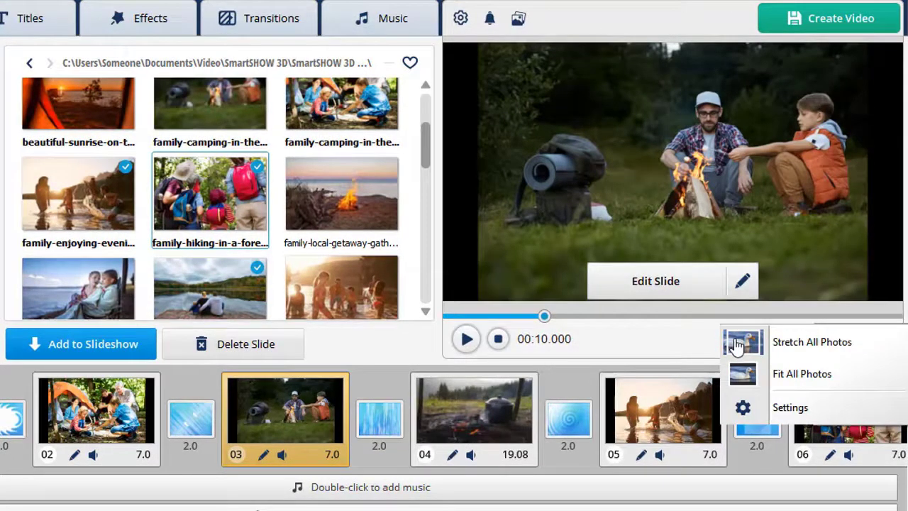
{"action": "left_click", "coordinate": [848, 343]}
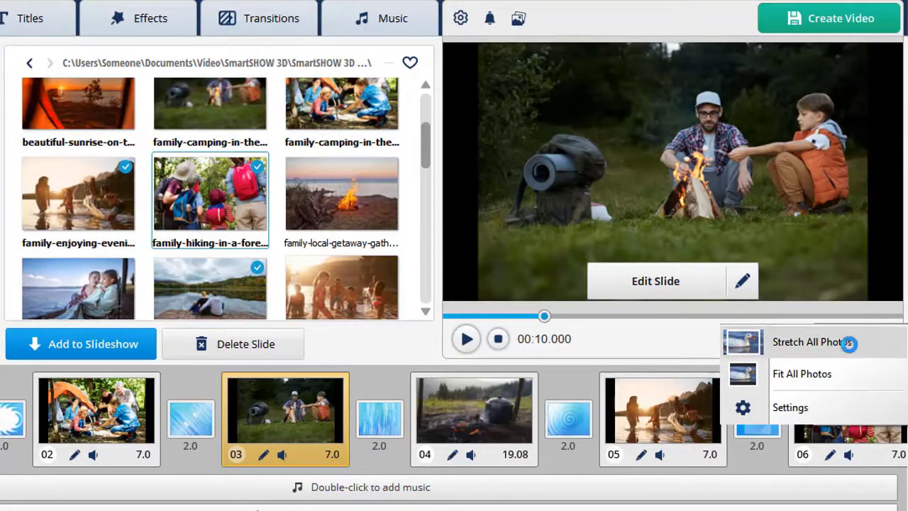
{"action": "left_click", "coordinate": [887, 344]}
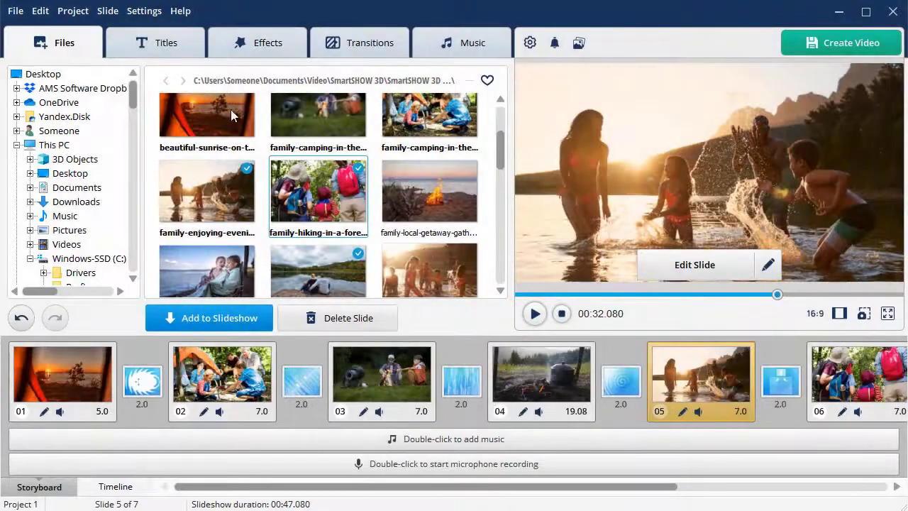
Browse the collage templates and select the four-photo collage with the woman
{"action": "left_click", "coordinate": [144, 44]}
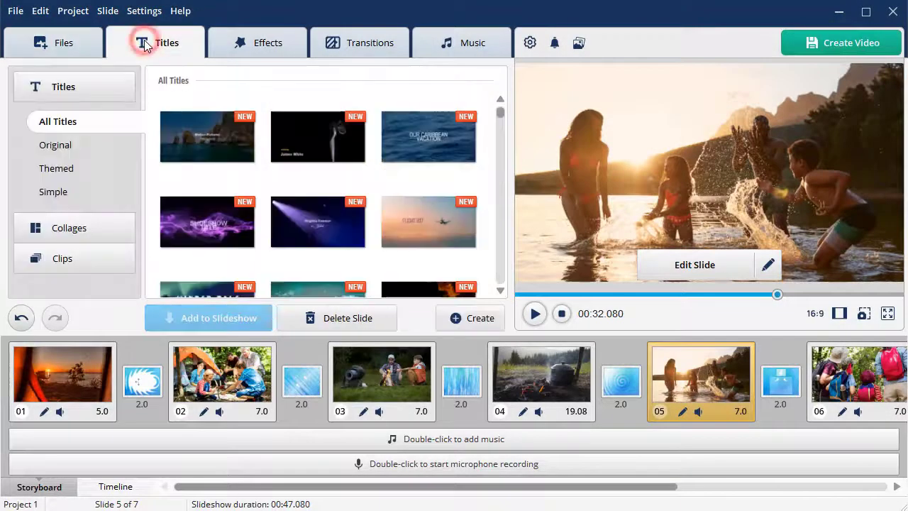
{"action": "left_click", "coordinate": [92, 224]}
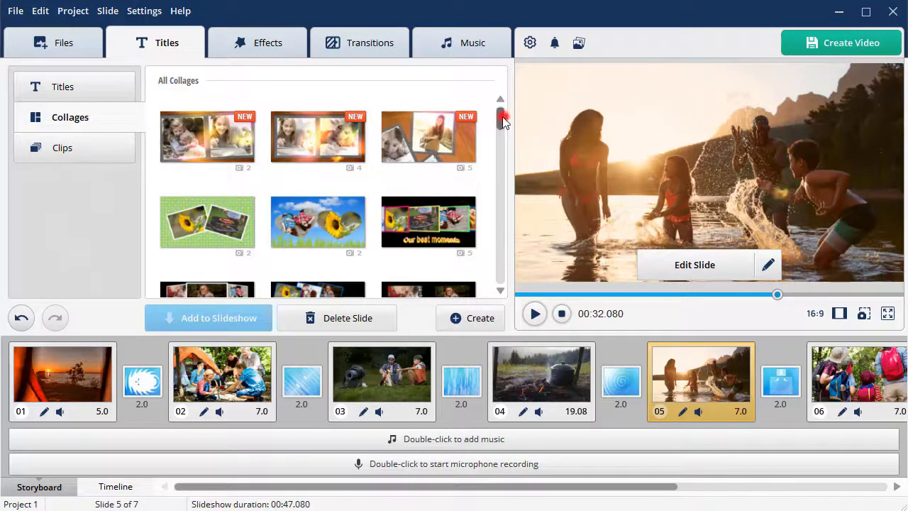
{"action": "left_click_drag", "start_coordinate": [500, 117], "coordinate": [494, 202]}
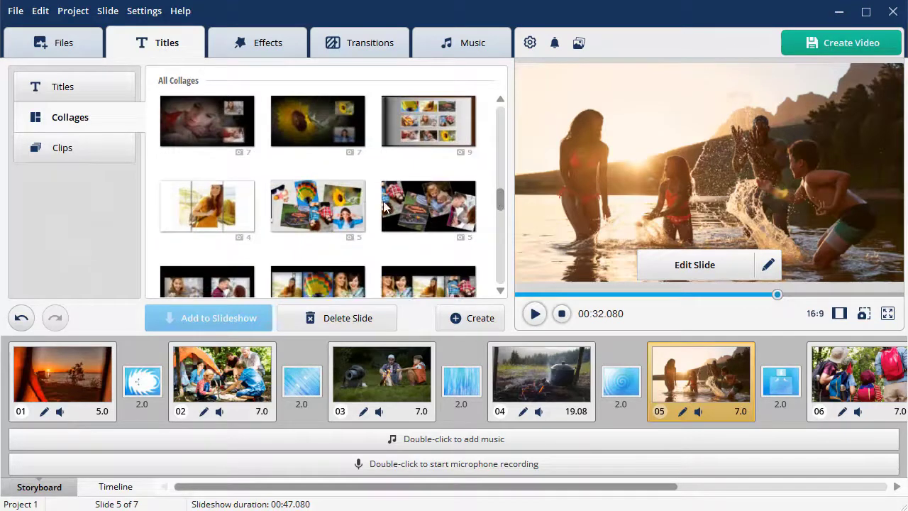
{"action": "left_click", "coordinate": [201, 207]}
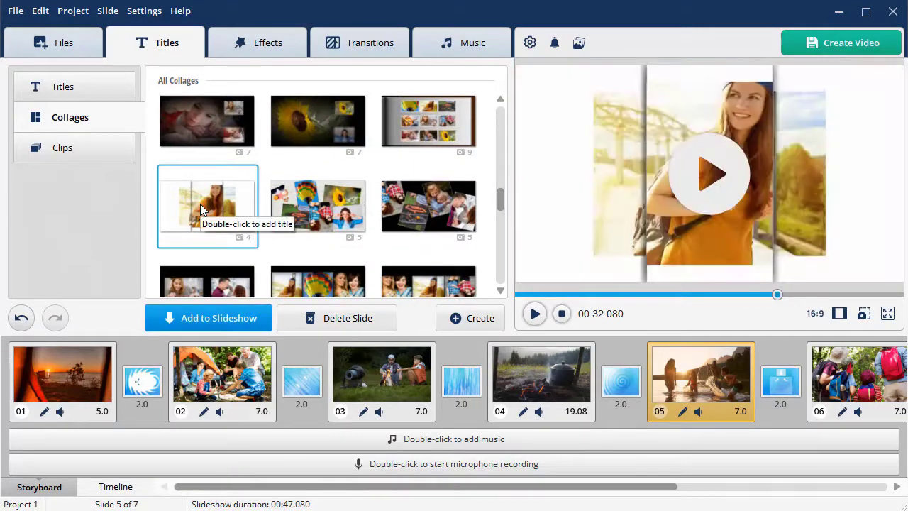
Play a larger preview of the four-photo collage, then close it
{"action": "left_click", "coordinate": [709, 181]}
{"action": "left_click", "coordinate": [159, 451]}
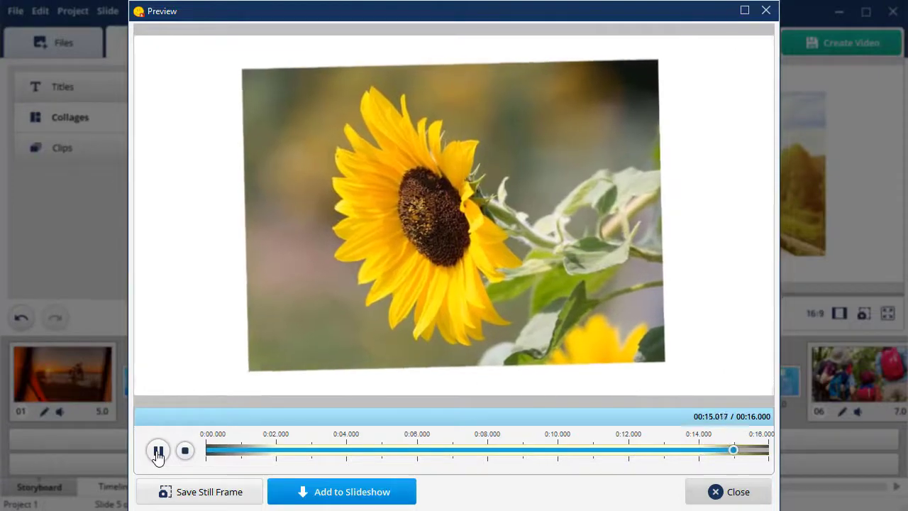
{"action": "left_click", "coordinate": [713, 491]}
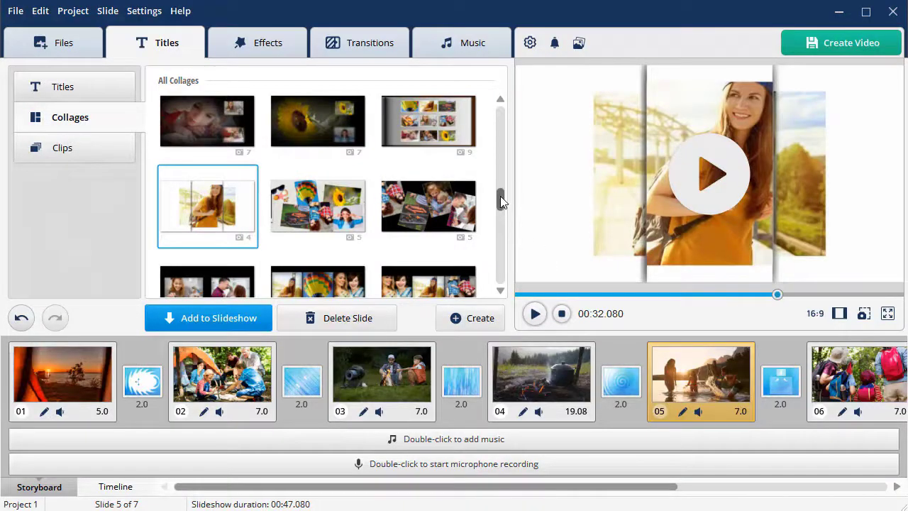
{"action": "left_click_drag", "start_coordinate": [501, 201], "coordinate": [500, 219]}
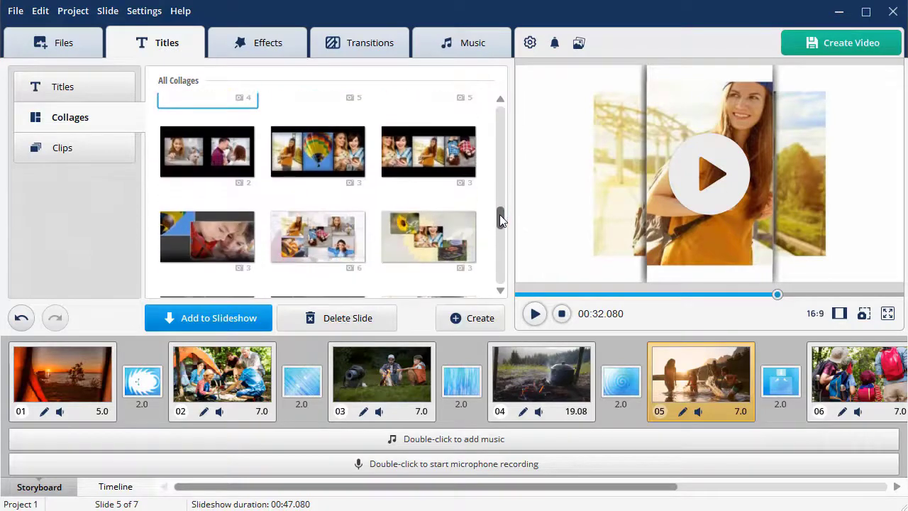
Start the six-photo collage layout with the lakeside bonfire photo in its first slot
{"action": "left_click", "coordinate": [318, 236]}
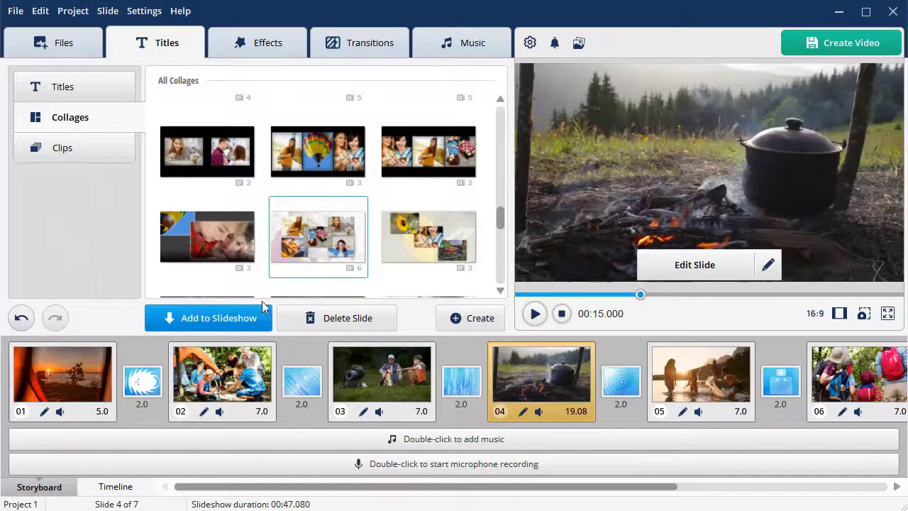
{"action": "left_click", "coordinate": [243, 319]}
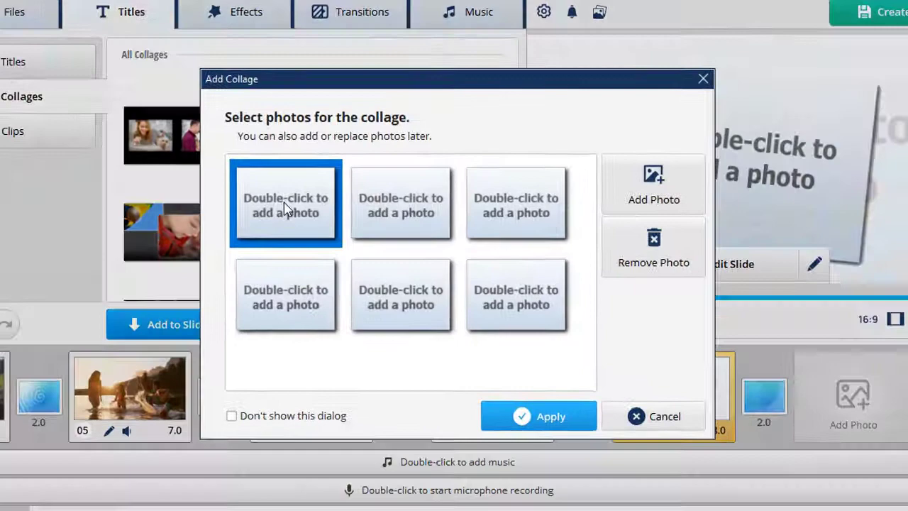
{"action": "double_click", "coordinate": [302, 211]}
{"action": "left_click", "coordinate": [486, 344]}
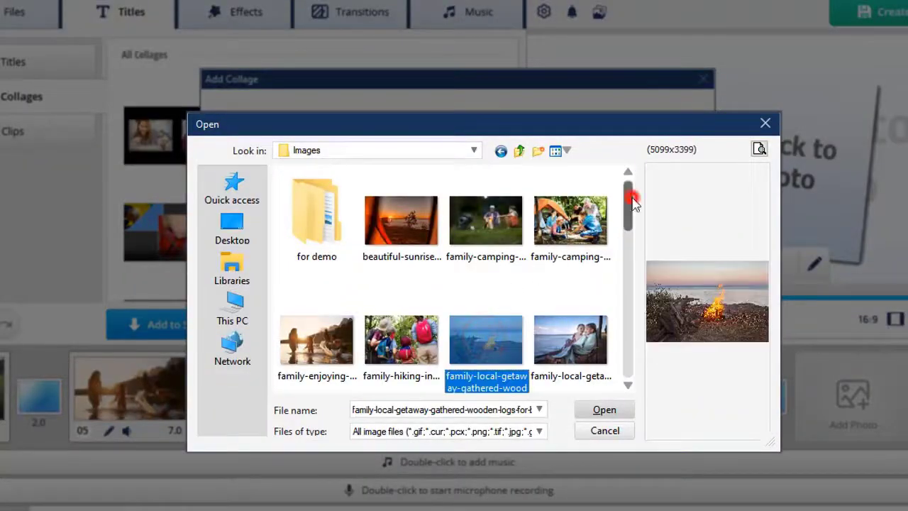
Fill the collage with the children's camping photos, add it as a slide, and play it
{"action": "left_click_drag", "start_coordinate": [628, 196], "coordinate": [636, 300]}
{"action": "left_click", "coordinate": [568, 295]}
{"action": "key", "text": "shift+Left"}
{"action": "key", "text": "shift+Left"}
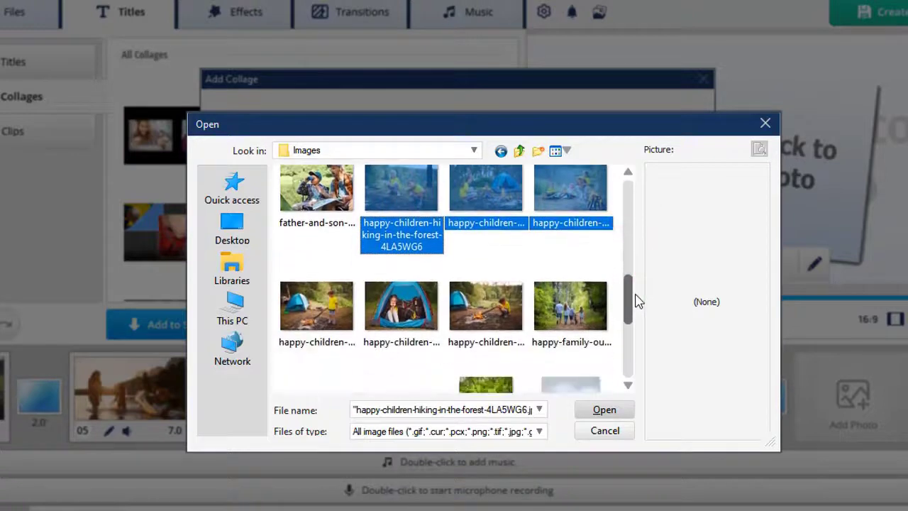
{"action": "left_click", "coordinate": [488, 313], "text": "ctrl"}
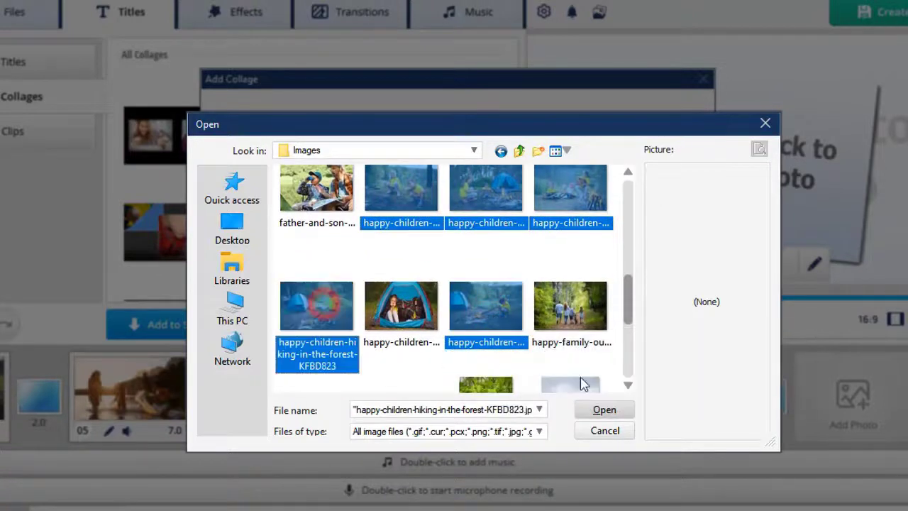
{"action": "left_click", "coordinate": [607, 410]}
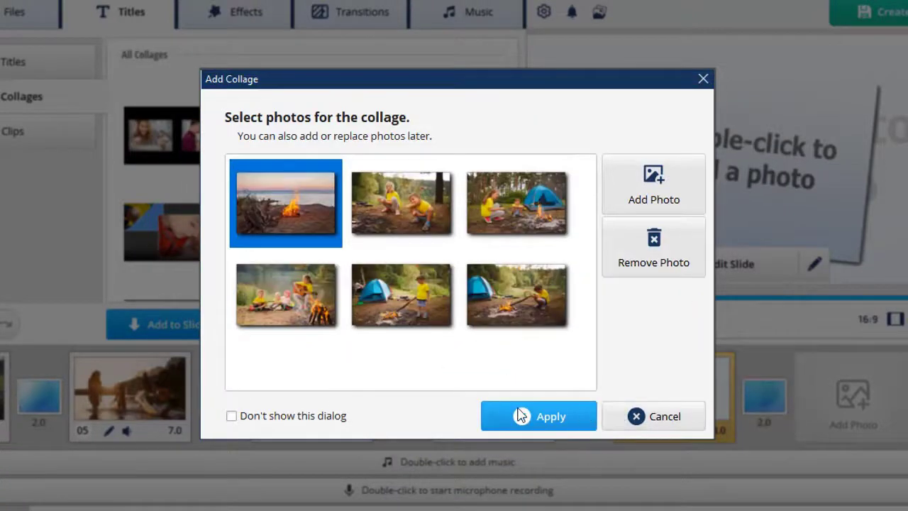
{"action": "left_click", "coordinate": [523, 415]}
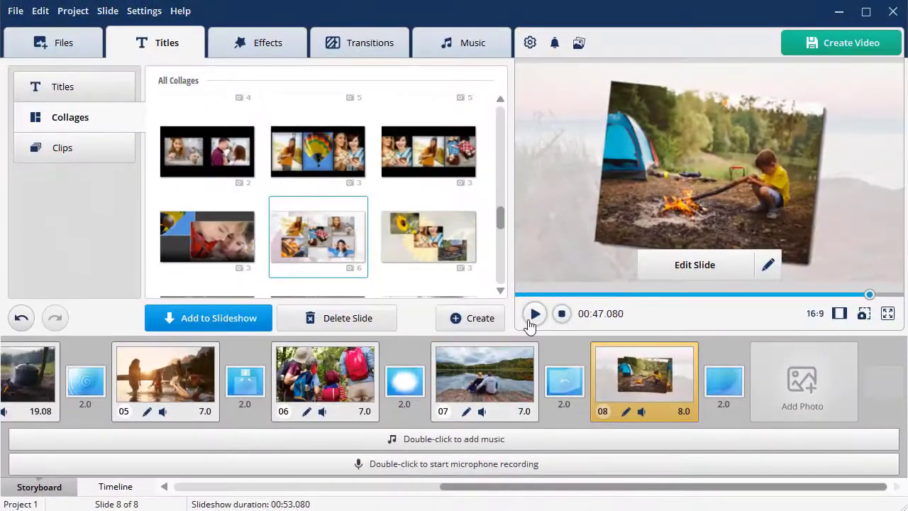
{"action": "left_click", "coordinate": [532, 320]}
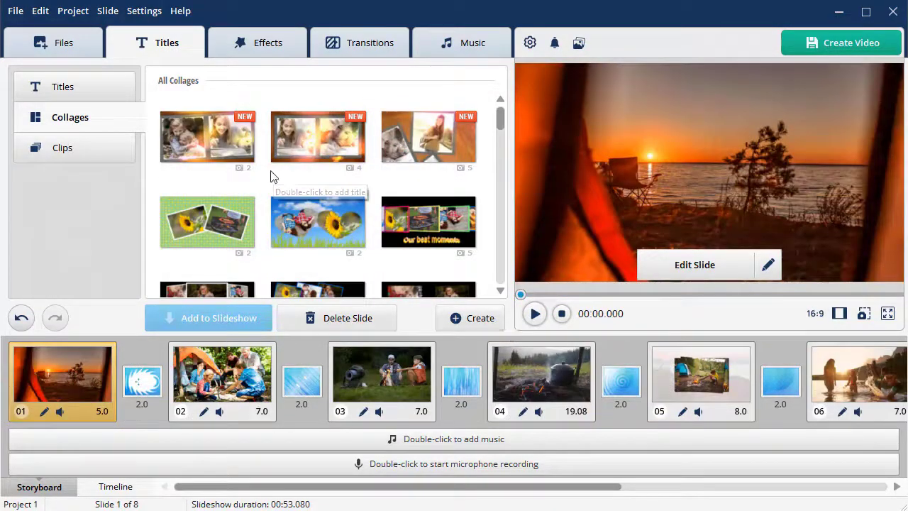
Browse title templates and drag the blue-circle misty-mountain title to the first storyboard position
{"action": "left_click", "coordinate": [90, 78]}
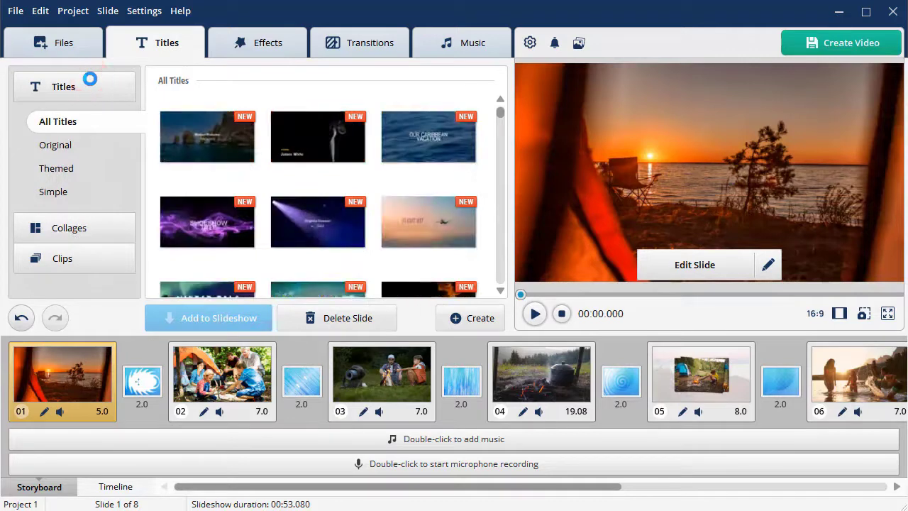
{"action": "left_click", "coordinate": [405, 135]}
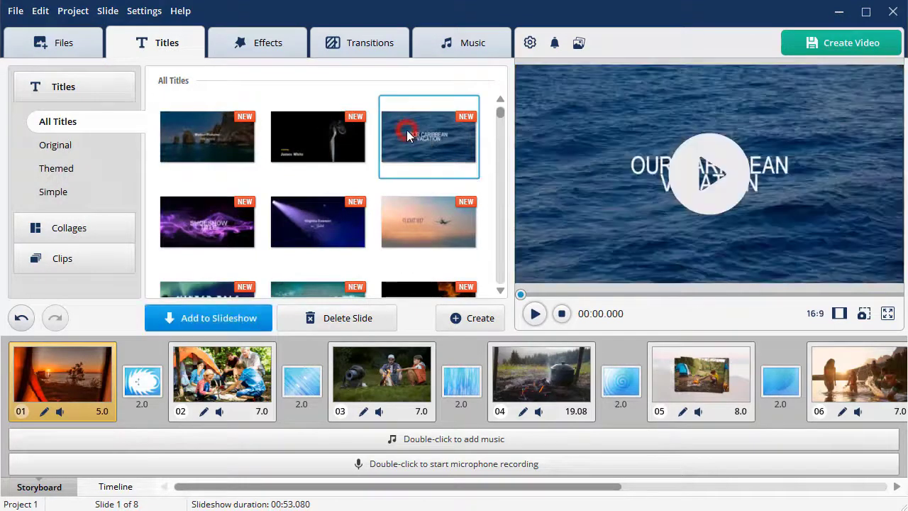
{"action": "scroll", "coordinate": [499, 117], "scroll_direction": "down", "scroll_amount": 2}
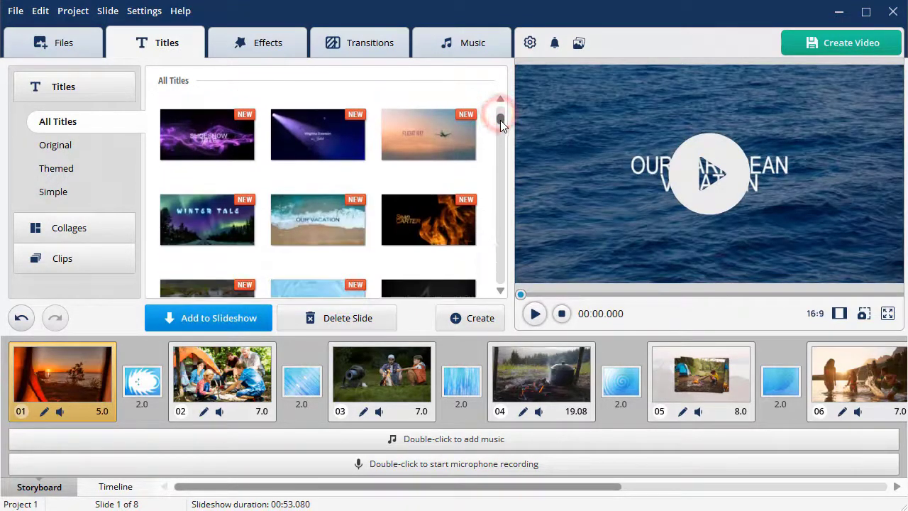
{"action": "left_click", "coordinate": [326, 188]}
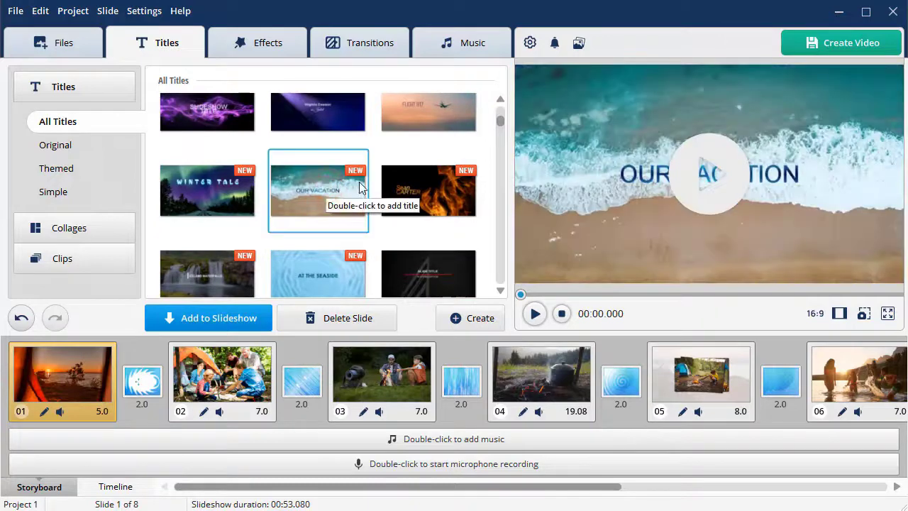
{"action": "left_click_drag", "start_coordinate": [496, 122], "coordinate": [500, 142]}
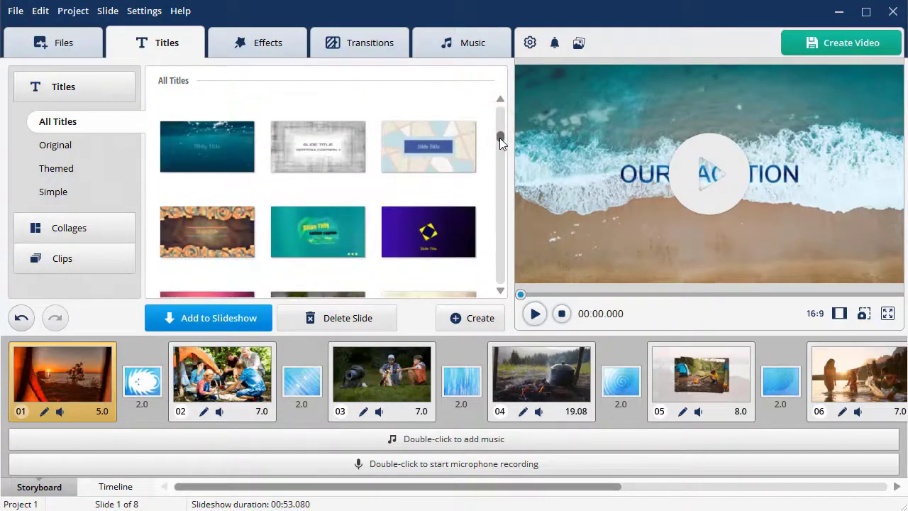
{"action": "left_click", "coordinate": [331, 224]}
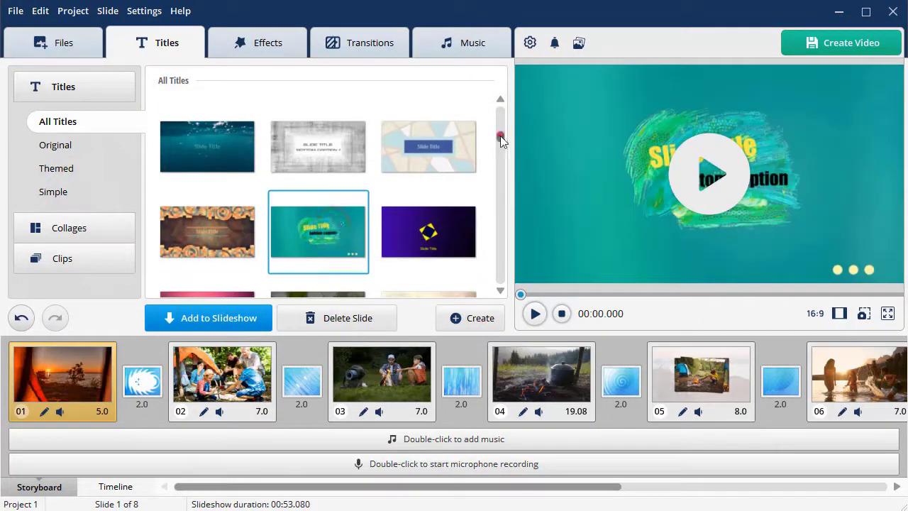
{"action": "mouse_move", "coordinate": [500, 137]}
{"action": "left_mouse_down"}
{"action": "mouse_move", "coordinate": [507, 172]}
{"action": "mouse_move", "coordinate": [76, 399]}
{"action": "left_mouse_up"}
Set the title to SUMMER CAMP with caption PICKWICK LAKE, apply, and play it back
{"action": "type", "text": "SUMMER CAMP"}
{"action": "left_click_drag", "start_coordinate": [368, 280], "coordinate": [255, 281]}
{"action": "type", "text": "PICKWICK LAKE"}
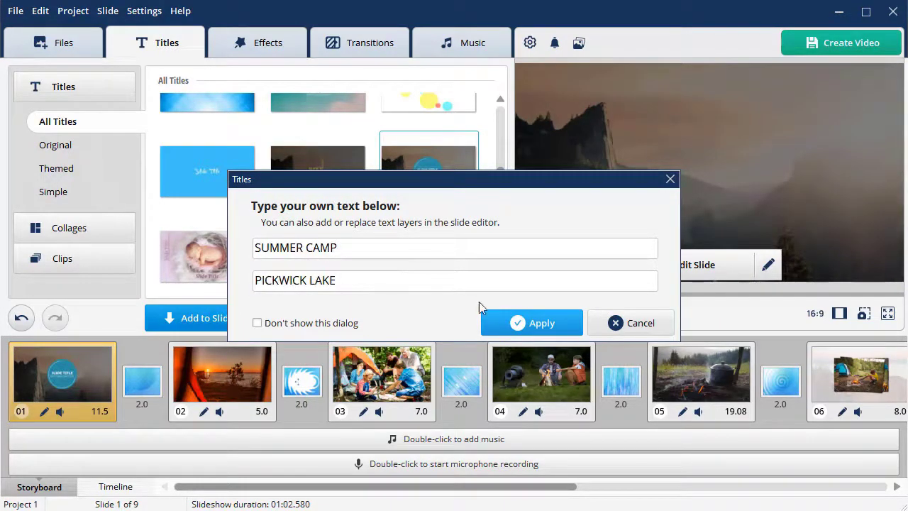
{"action": "left_click", "coordinate": [522, 323]}
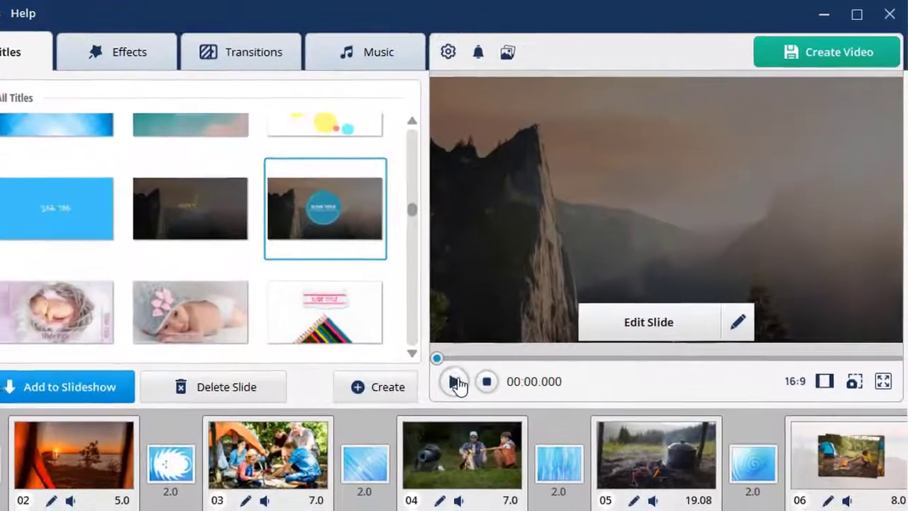
{"action": "left_click", "coordinate": [456, 383]}
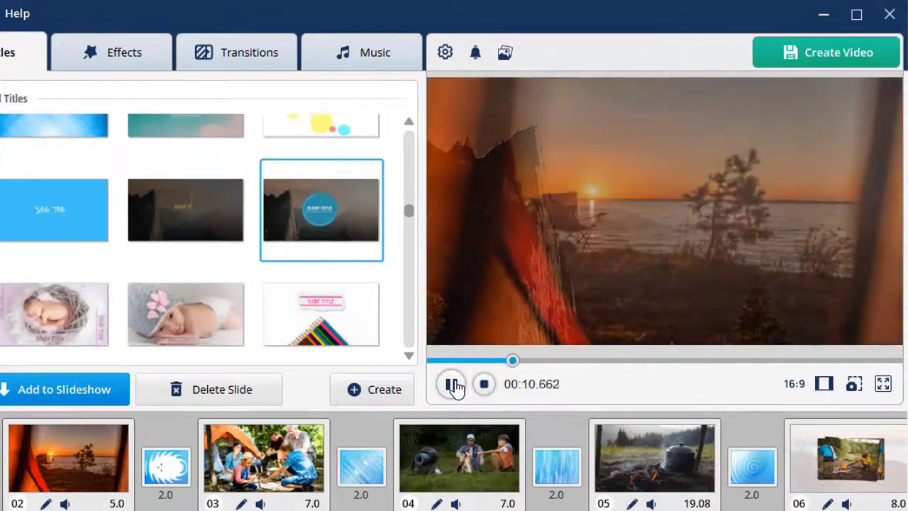
{"action": "left_click", "coordinate": [454, 384]}
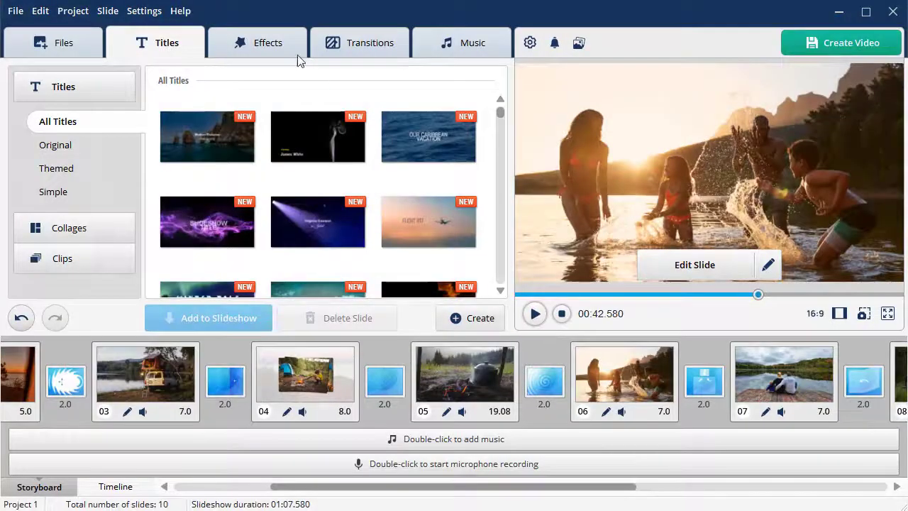
Apply the Glide highlight effect to slide 06 and preview it
{"action": "left_click", "coordinate": [283, 43]}
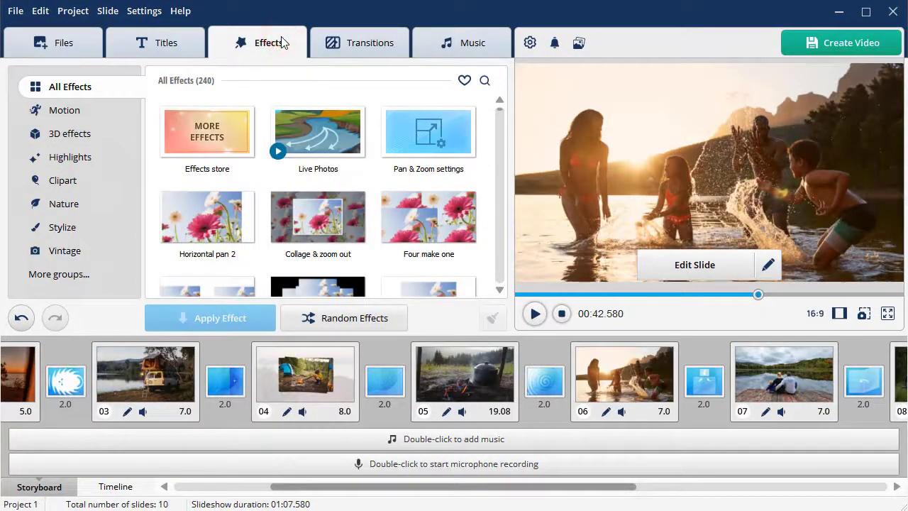
{"action": "left_click", "coordinate": [79, 158]}
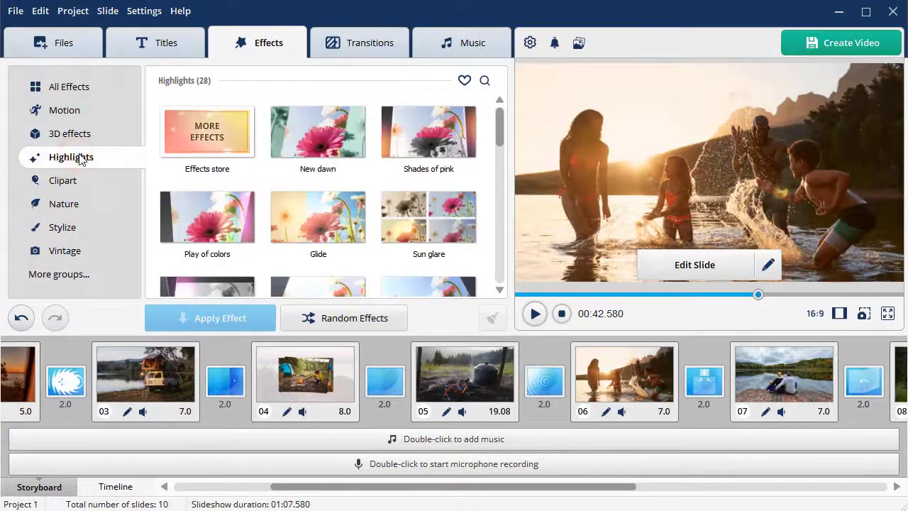
{"action": "left_click_drag", "start_coordinate": [312, 217], "coordinate": [596, 365]}
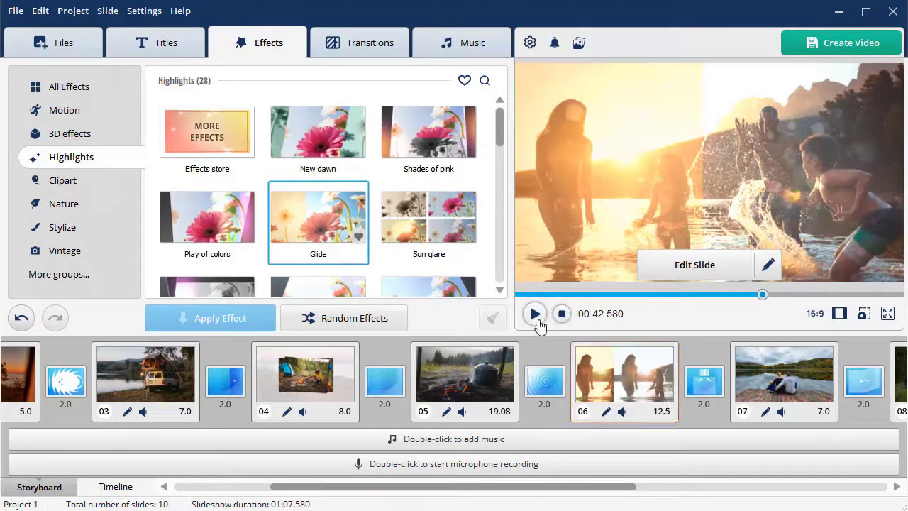
{"action": "left_click", "coordinate": [534, 315]}
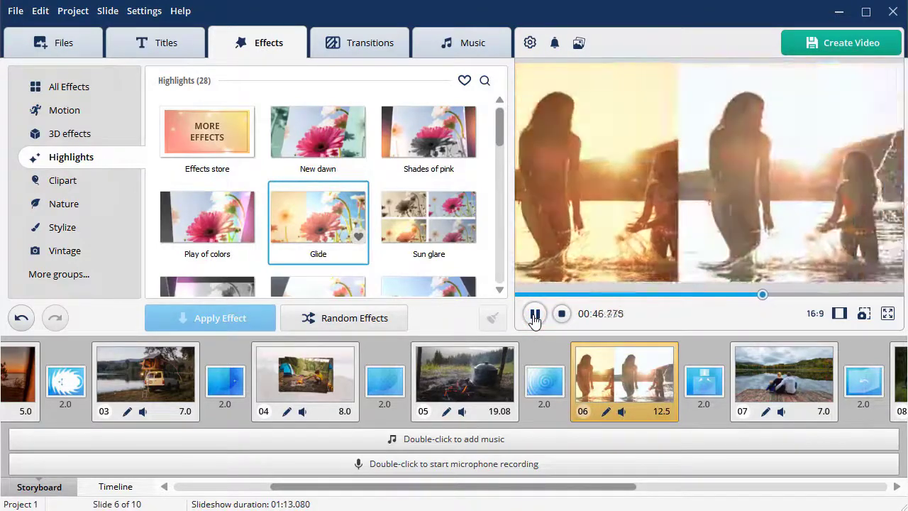
{"action": "left_click", "coordinate": [533, 314]}
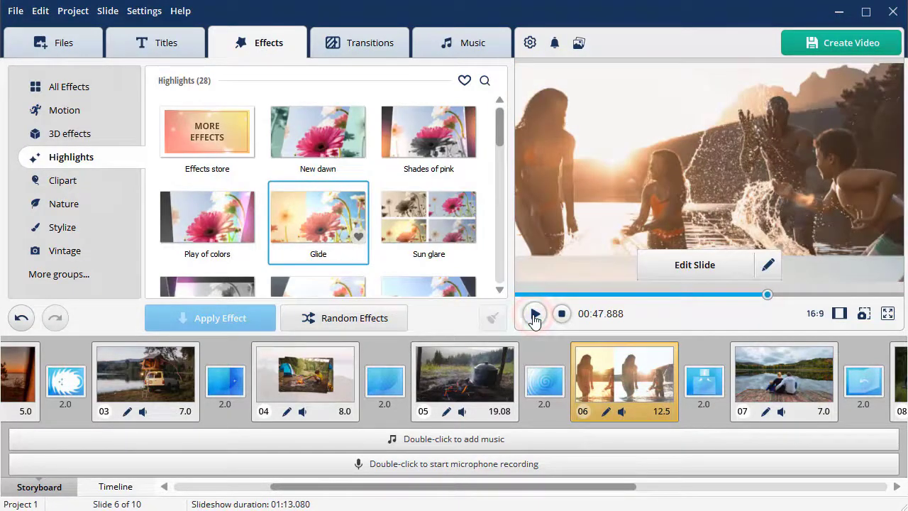
Apply the 3D framed zoom out effect to slide 07 and preview it
{"action": "left_click", "coordinate": [775, 383]}
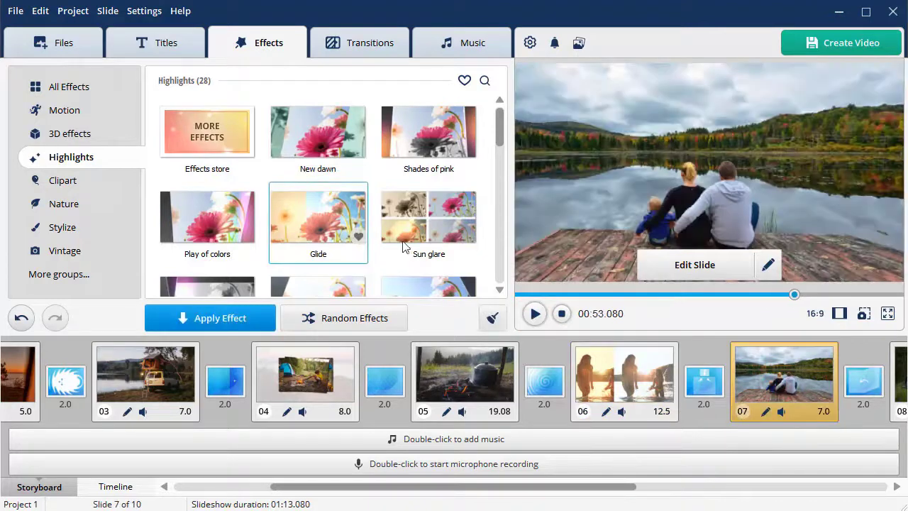
{"action": "left_click", "coordinate": [92, 135]}
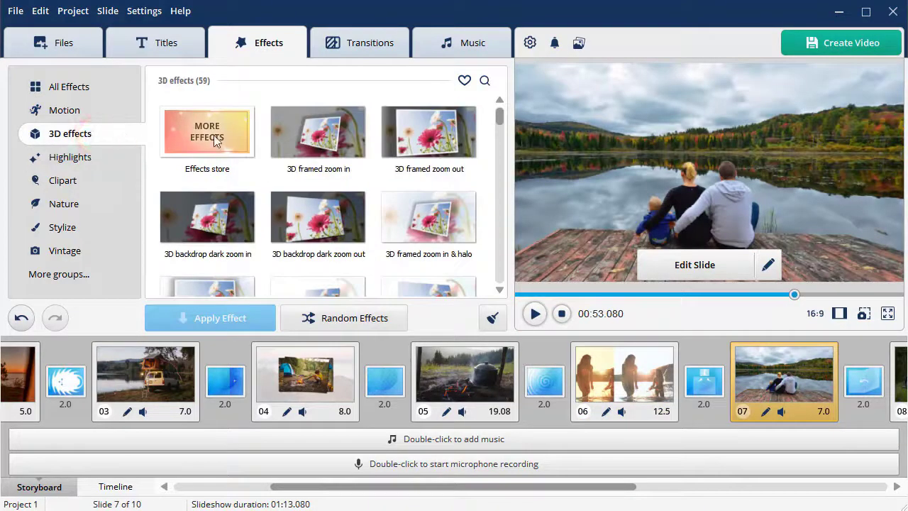
{"action": "left_click_drag", "start_coordinate": [414, 138], "coordinate": [764, 373]}
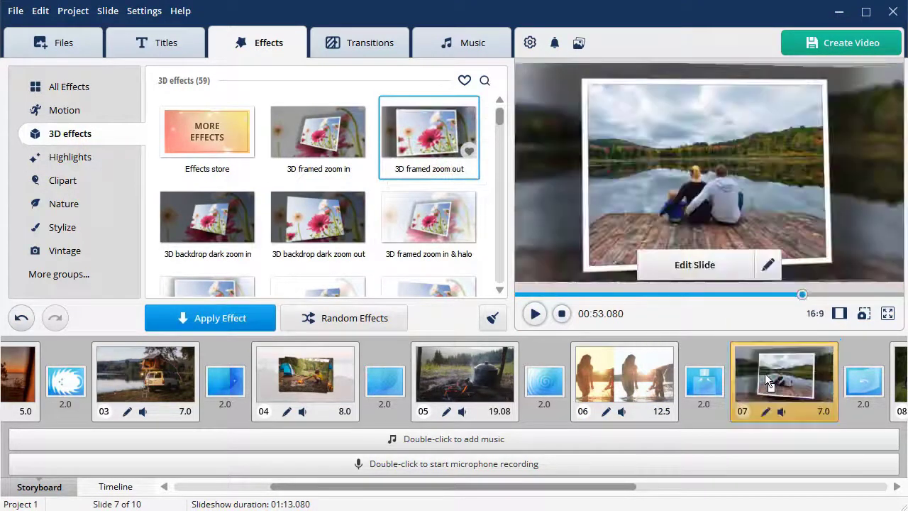
{"action": "left_click", "coordinate": [536, 315]}
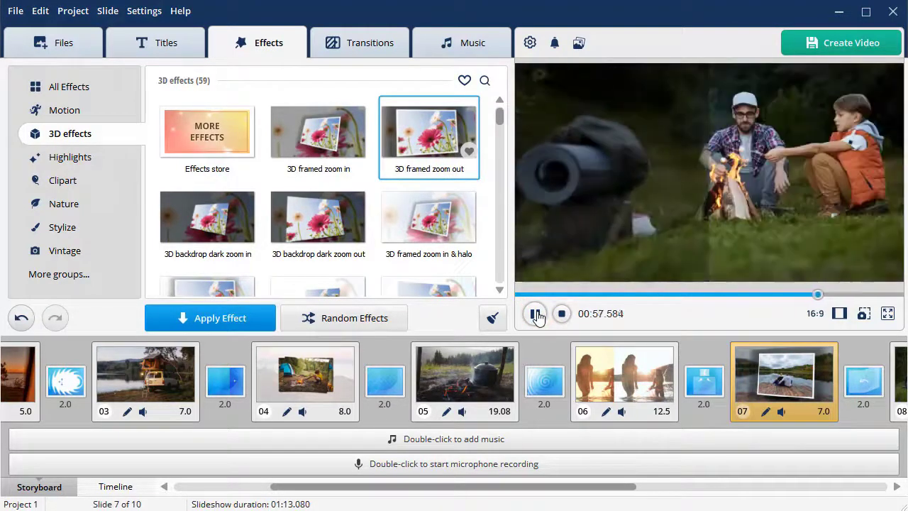
{"action": "left_click", "coordinate": [537, 315]}
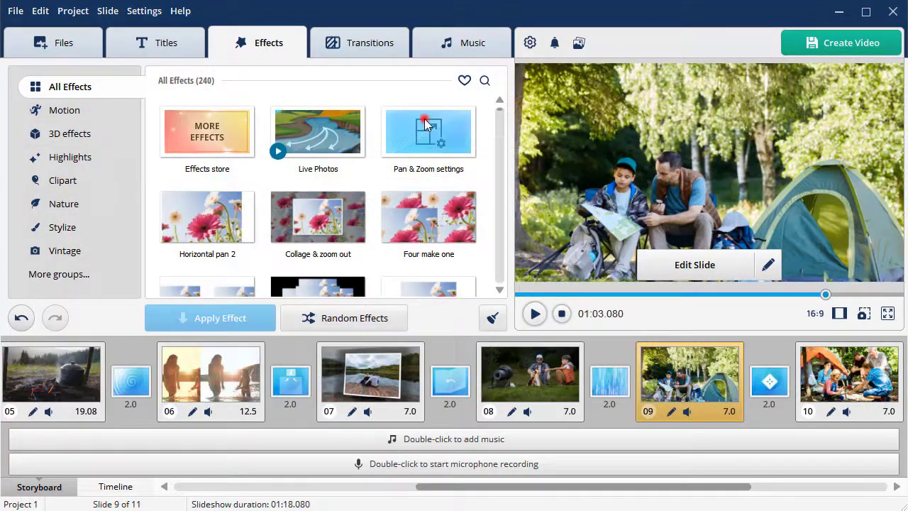
Give slide 09 a pan and zoom from a close bottom framing to the full photo
{"action": "left_click_drag", "start_coordinate": [426, 124], "coordinate": [688, 345]}
{"action": "left_click_drag", "start_coordinate": [323, 170], "coordinate": [249, 211]}
{"action": "left_click_drag", "start_coordinate": [190, 250], "coordinate": [184, 273]}
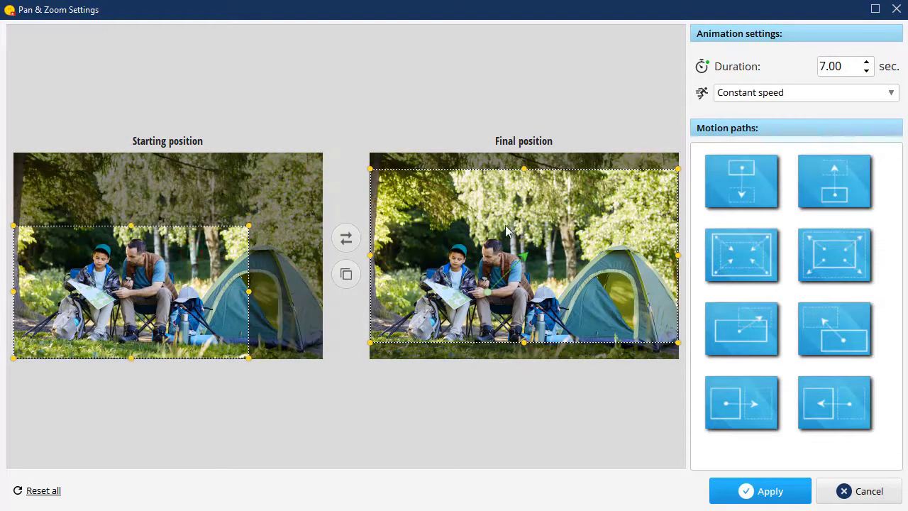
{"action": "left_click_drag", "start_coordinate": [506, 231], "coordinate": [505, 243]}
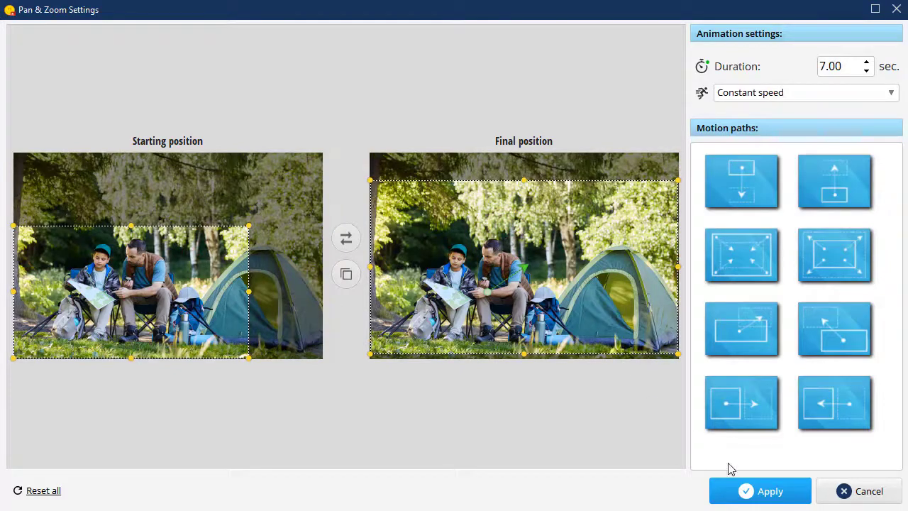
{"action": "left_click", "coordinate": [764, 493]}
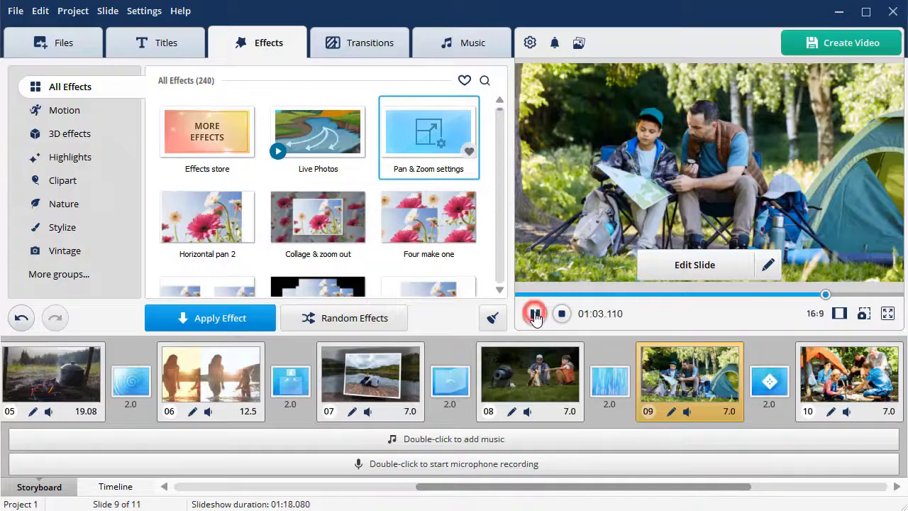
Preview slide 09's pan and zoom motion, then select slide 08
{"action": "left_click", "coordinate": [536, 315]}
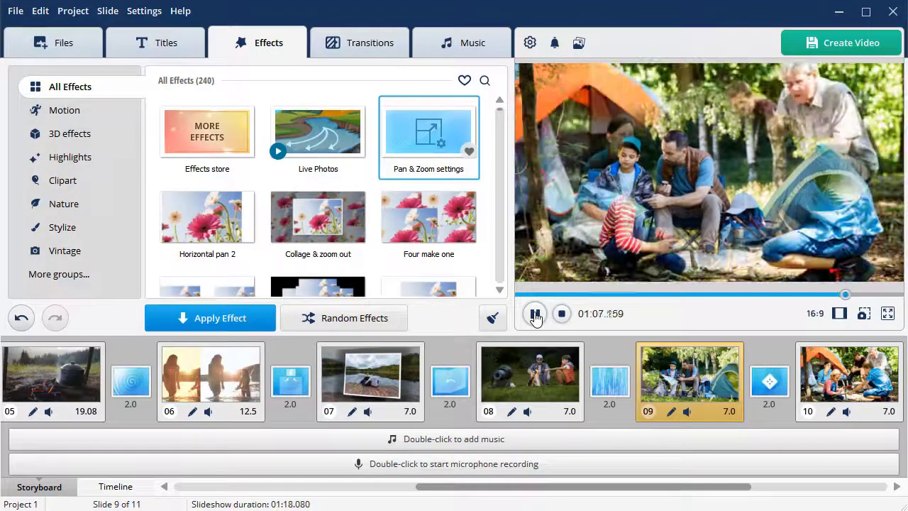
{"action": "left_click", "coordinate": [535, 314]}
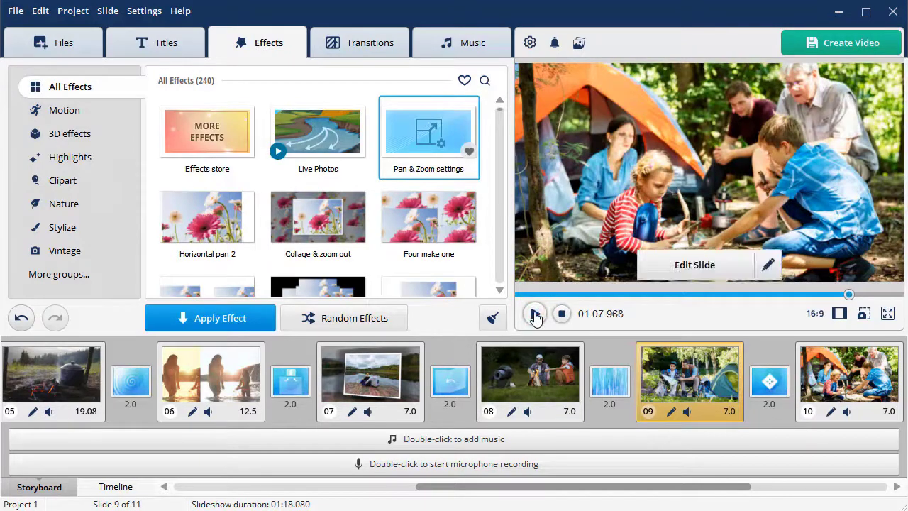
{"action": "left_click", "coordinate": [537, 365]}
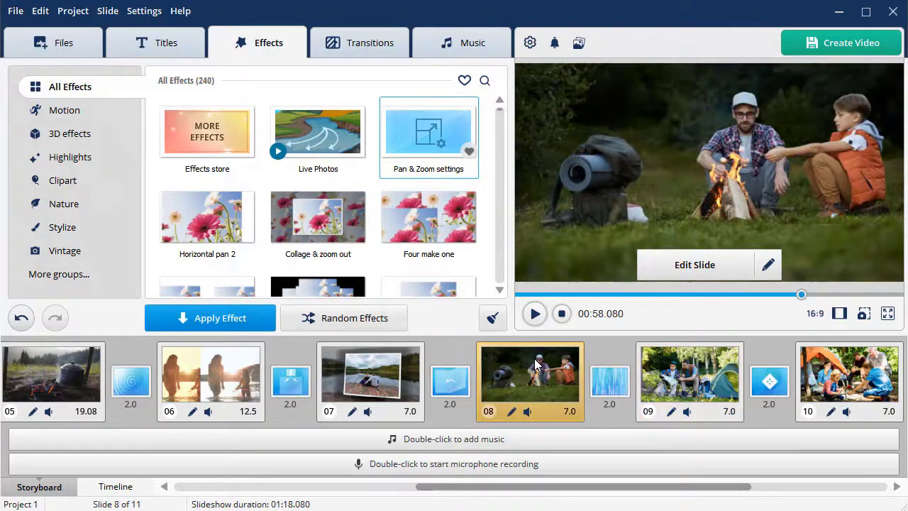
Auto-enhance slide 08's campfire photo, with colour at 88% and lighting at 64%
{"action": "left_click", "coordinate": [660, 266]}
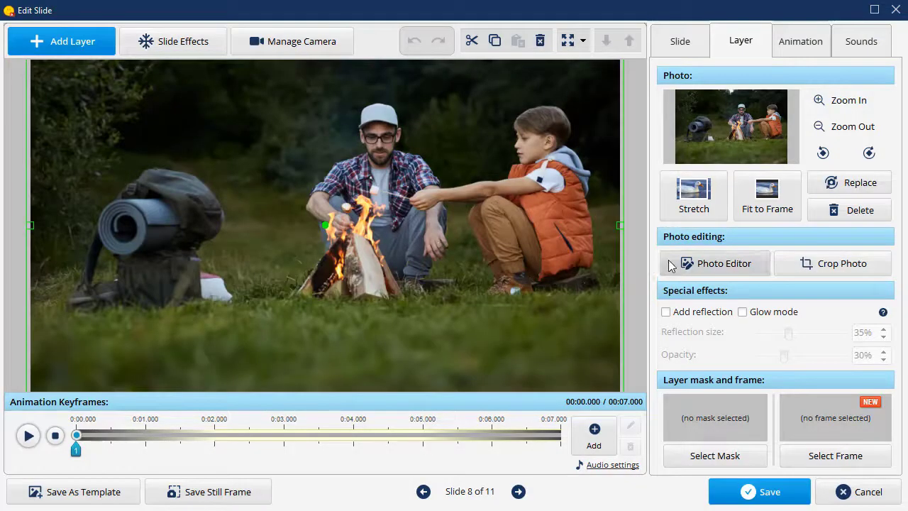
{"action": "left_click", "coordinate": [664, 264]}
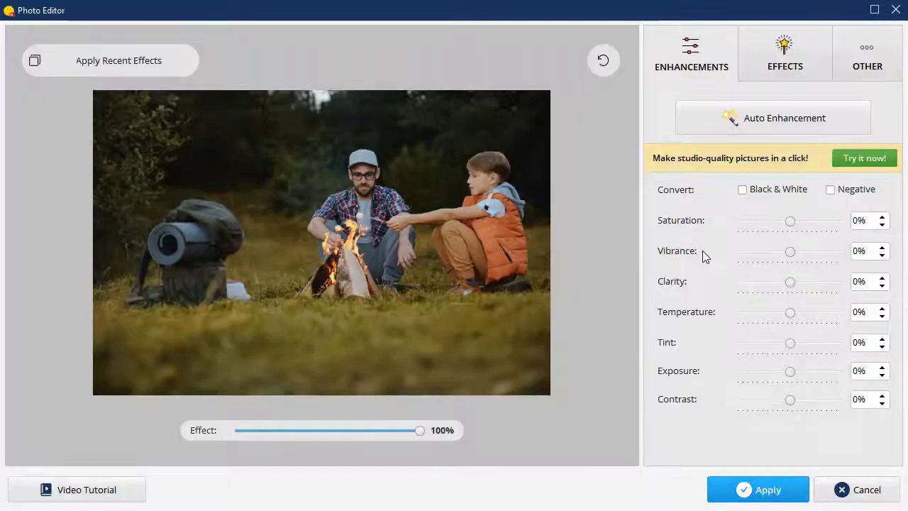
{"action": "left_click", "coordinate": [737, 117]}
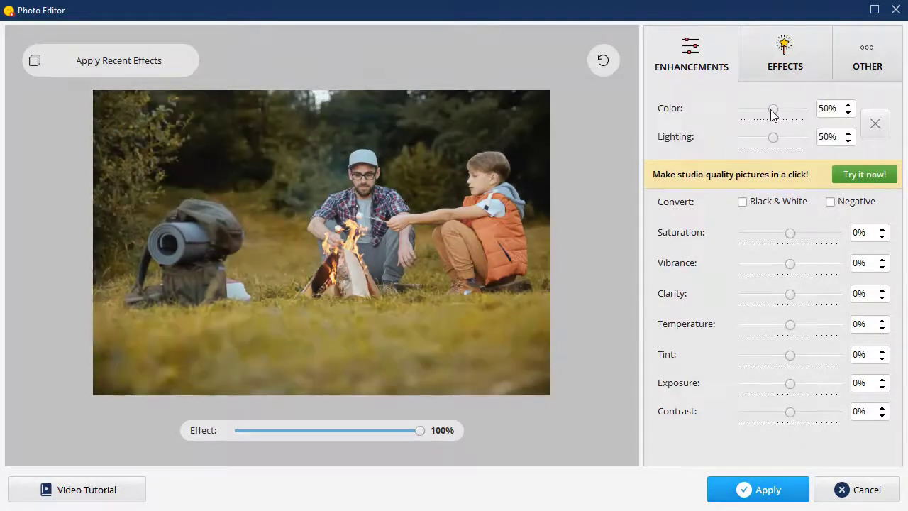
{"action": "left_click", "coordinate": [773, 138]}
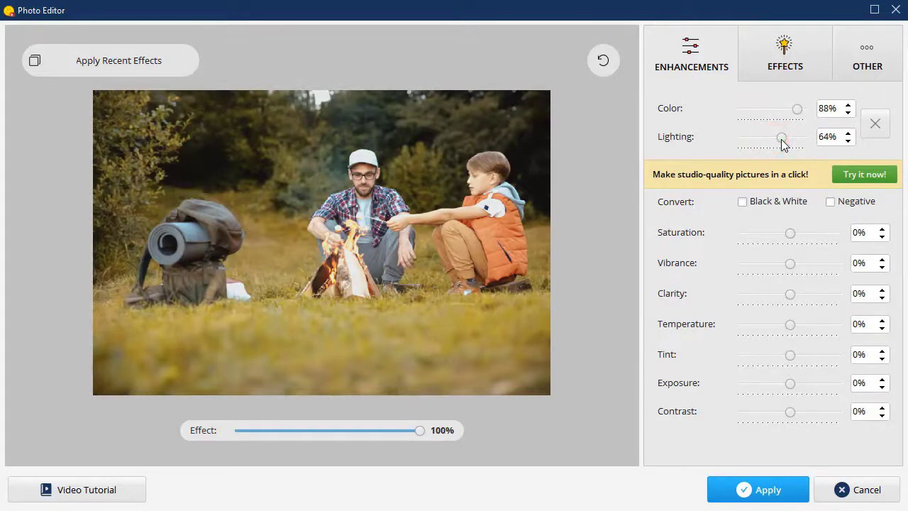
Give the campfire photo the Fuji Superior 200 effect and a lighter third-preset vignette, then save
{"action": "left_click", "coordinate": [778, 45]}
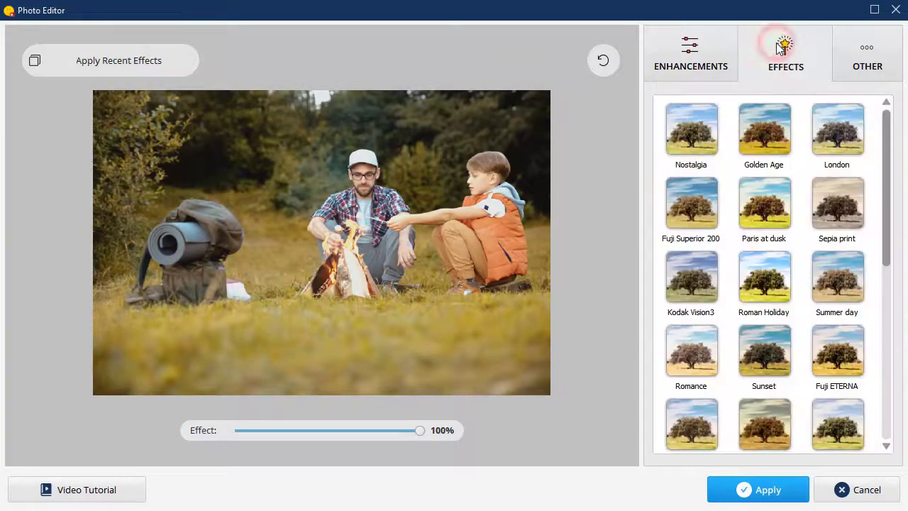
{"action": "left_click", "coordinate": [700, 187]}
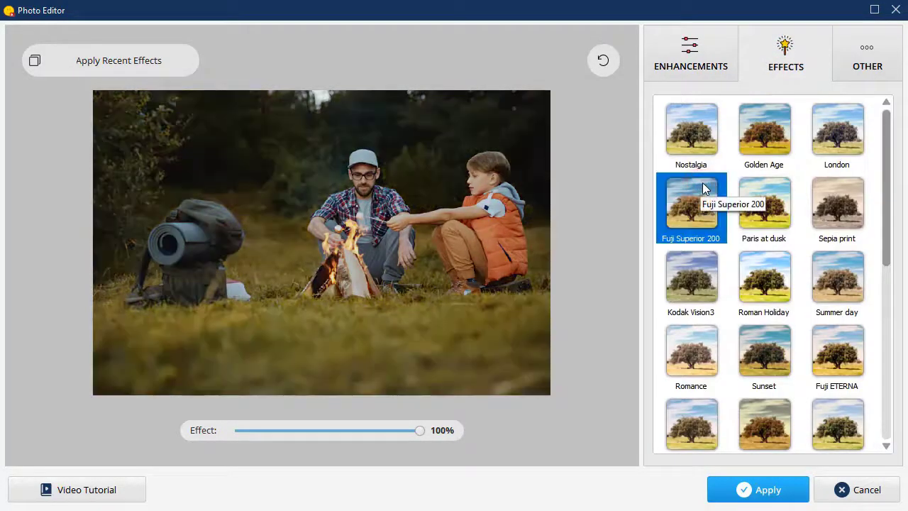
{"action": "left_click", "coordinate": [871, 49]}
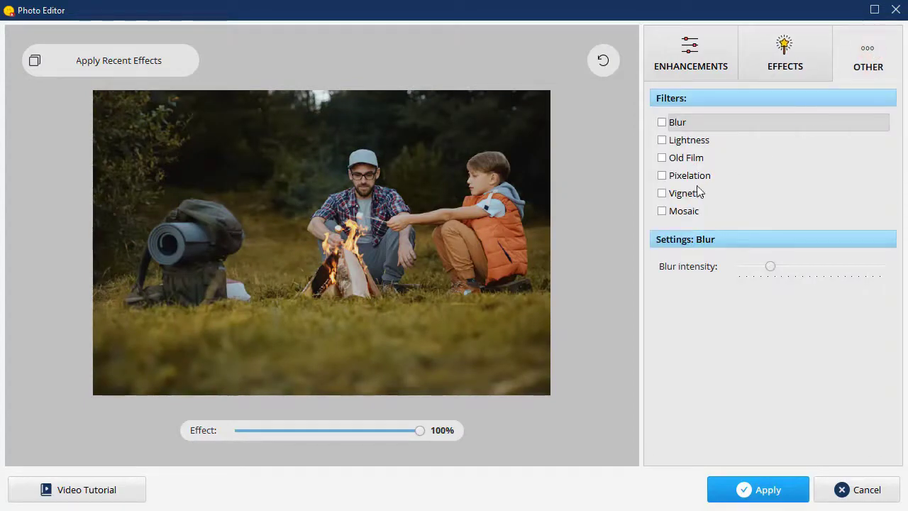
{"action": "left_click", "coordinate": [690, 195]}
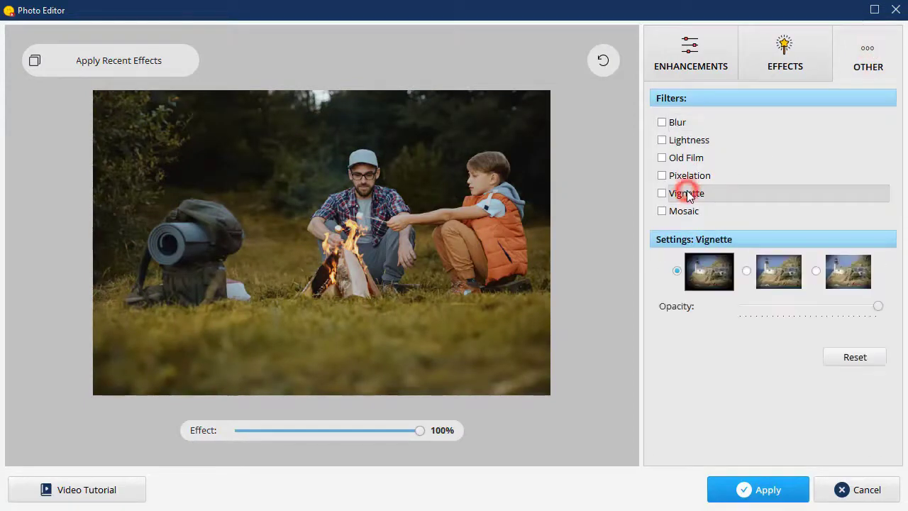
{"action": "left_click", "coordinate": [815, 270]}
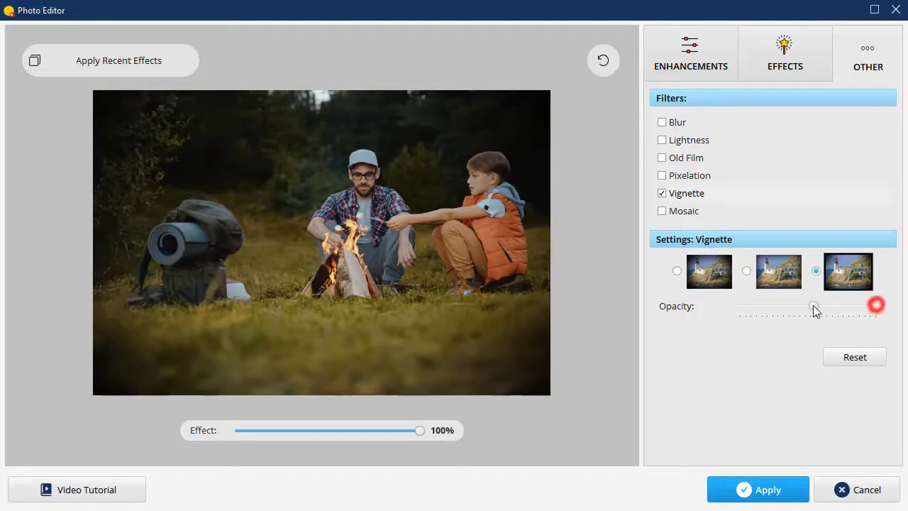
{"action": "left_click_drag", "start_coordinate": [811, 309], "coordinate": [806, 309]}
{"action": "left_click", "coordinate": [732, 487]}
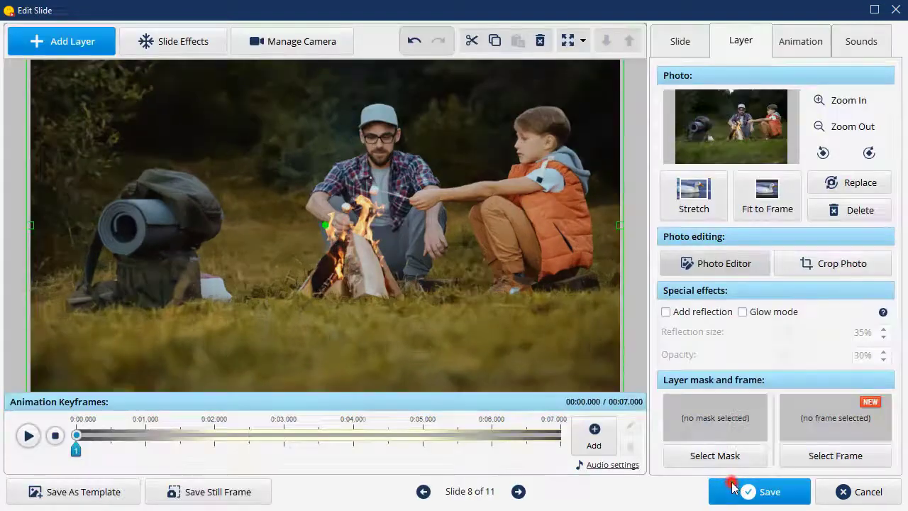
{"action": "left_click", "coordinate": [737, 489]}
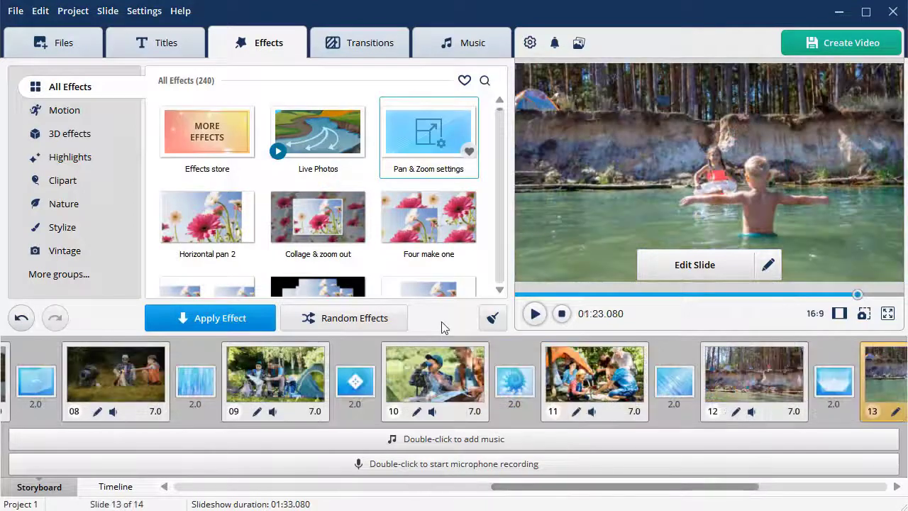
Place a 3D transition after slide 09, a streaky gradient after 10, and Original clouds after 11
{"action": "left_click", "coordinate": [339, 40]}
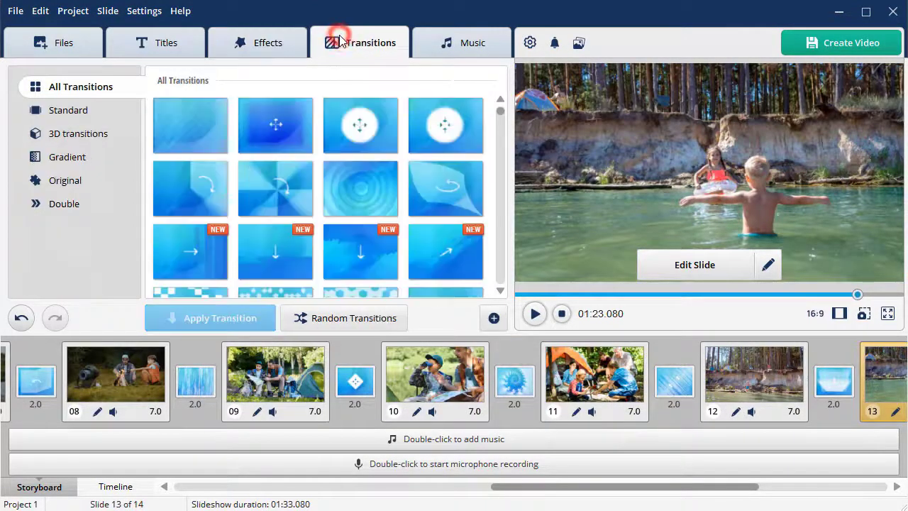
{"action": "left_click", "coordinate": [86, 134]}
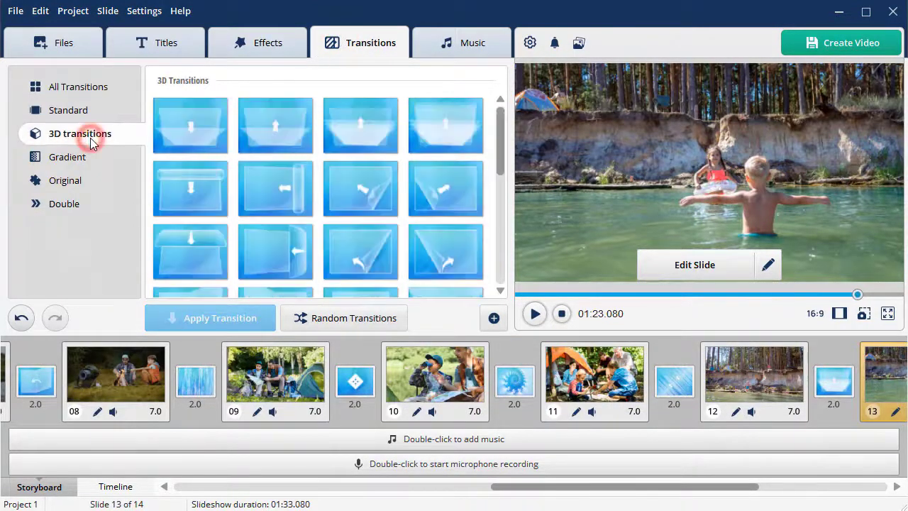
{"action": "left_click_drag", "start_coordinate": [273, 114], "coordinate": [354, 364]}
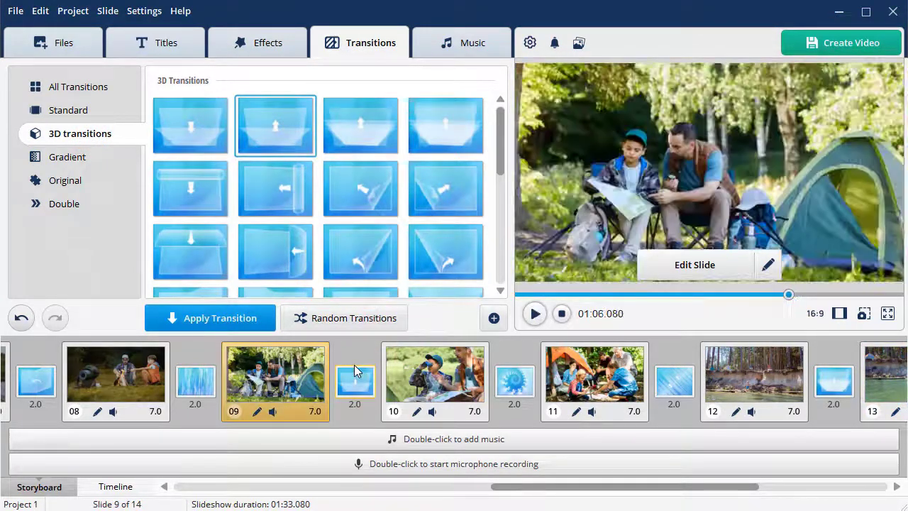
{"action": "left_click", "coordinate": [74, 159]}
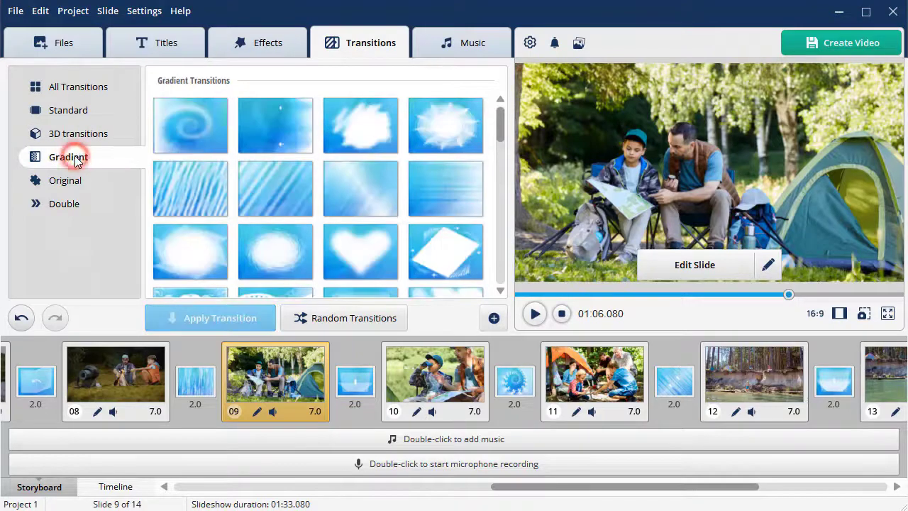
{"action": "left_click", "coordinate": [430, 195]}
{"action": "left_click_drag", "start_coordinate": [431, 195], "coordinate": [514, 381]}
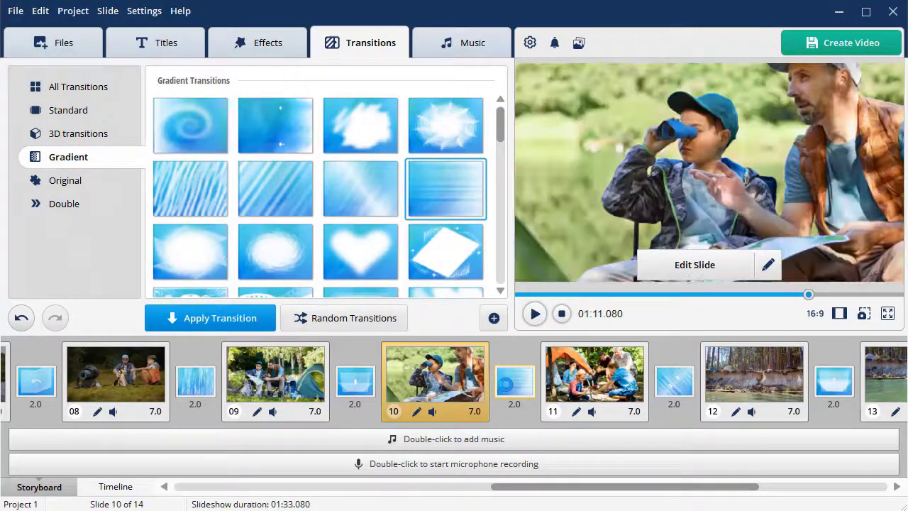
{"action": "left_click", "coordinate": [122, 181]}
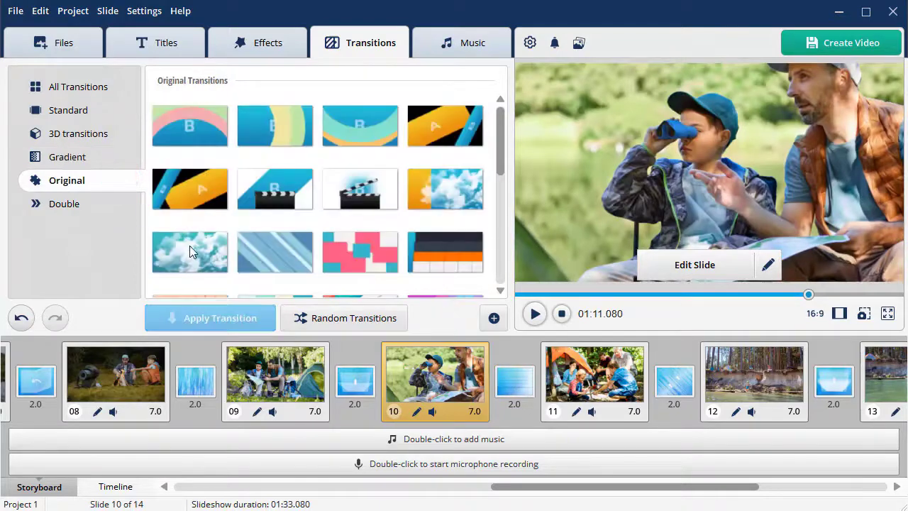
{"action": "left_click_drag", "start_coordinate": [190, 250], "coordinate": [688, 366]}
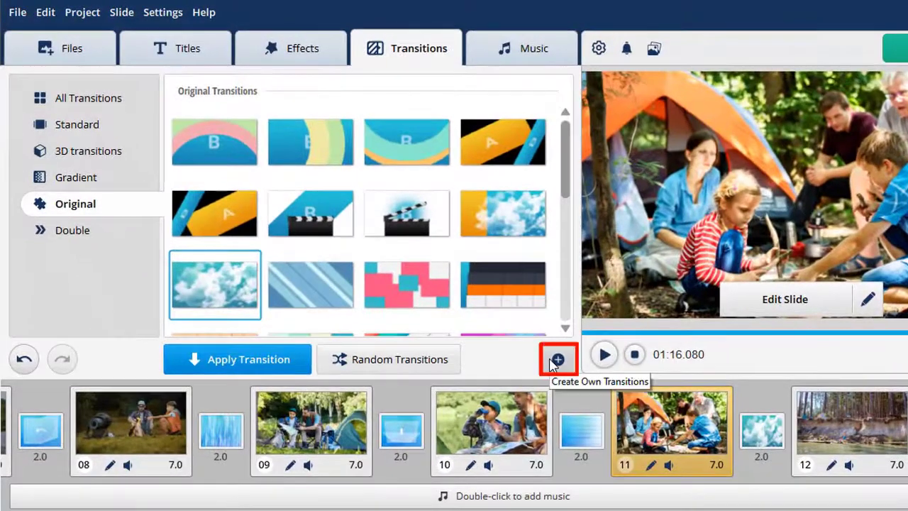
{"action": "left_click", "coordinate": [531, 343]}
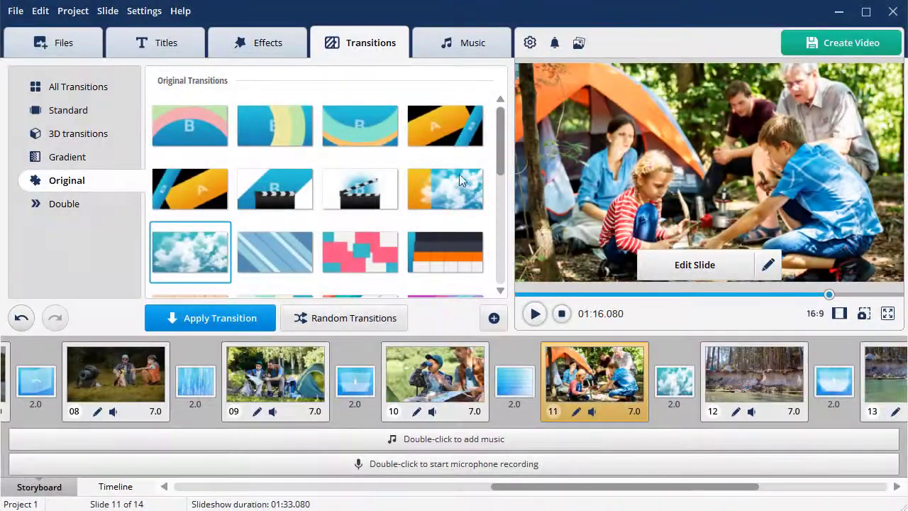
Add the built-in Happy Summer Journey track as background music
{"action": "left_click", "coordinate": [439, 44]}
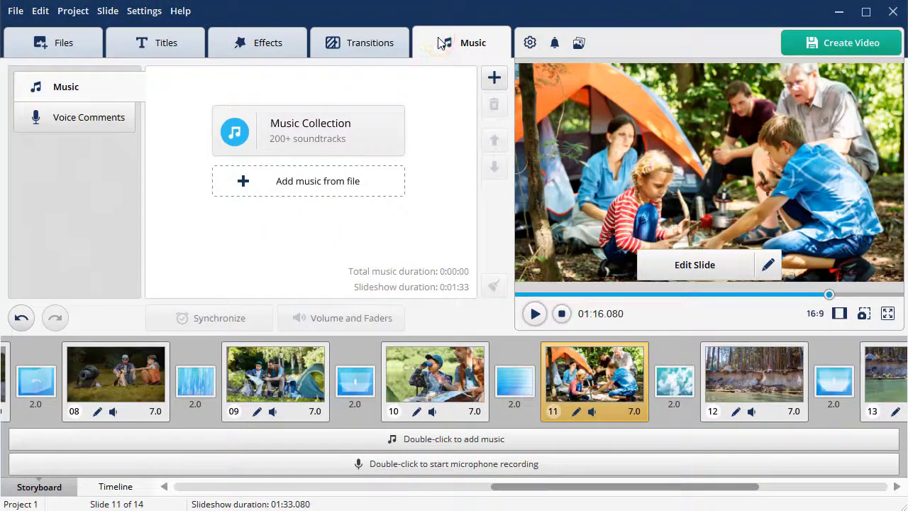
{"action": "left_click", "coordinate": [314, 129]}
{"action": "left_click", "coordinate": [400, 125]}
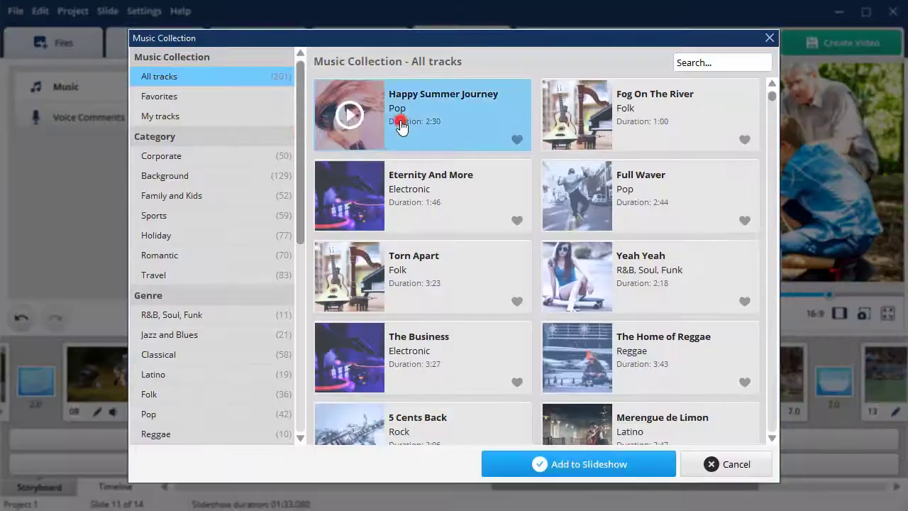
{"action": "left_click", "coordinate": [569, 459]}
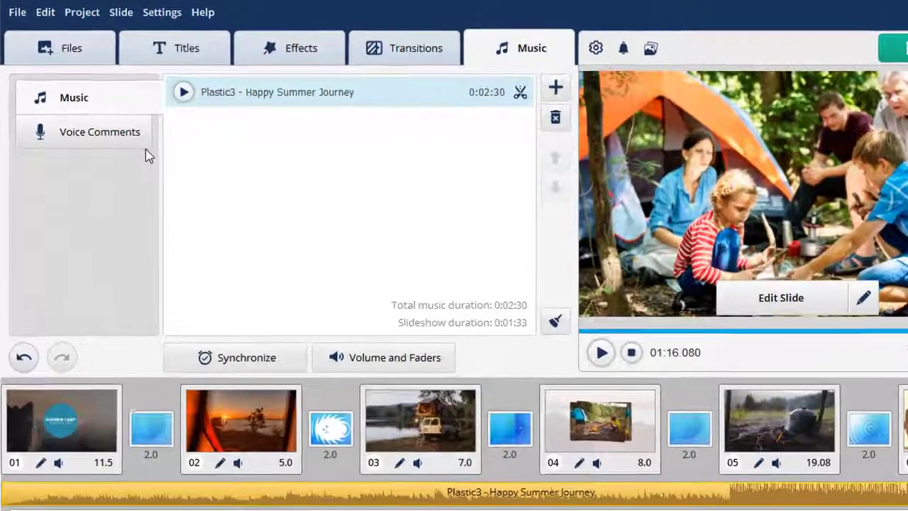
Record a short voice comment saved as Recording1 and add it to the slideshow
{"action": "left_click", "coordinate": [110, 119]}
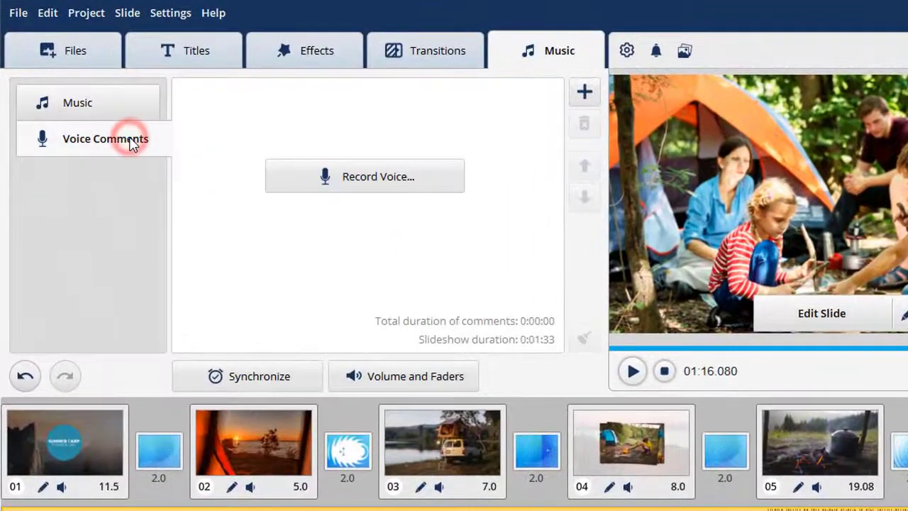
{"action": "left_click", "coordinate": [310, 183]}
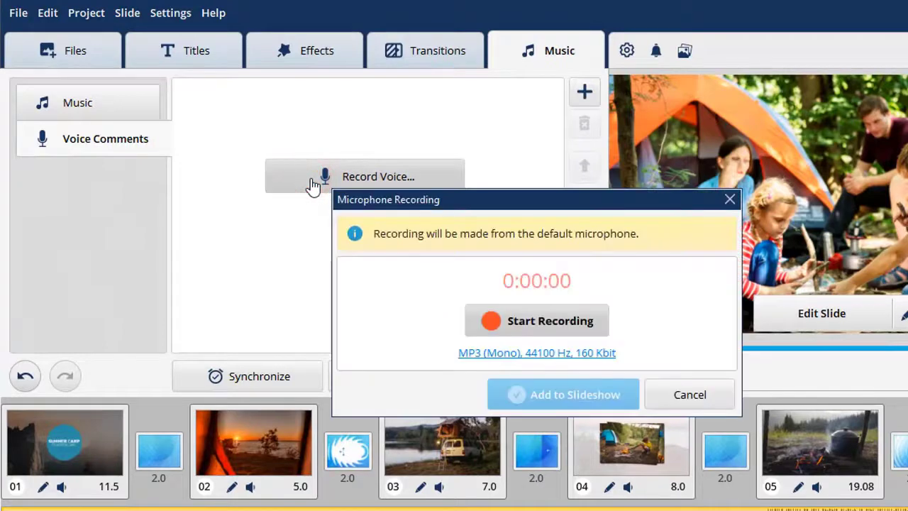
{"action": "left_click", "coordinate": [508, 323]}
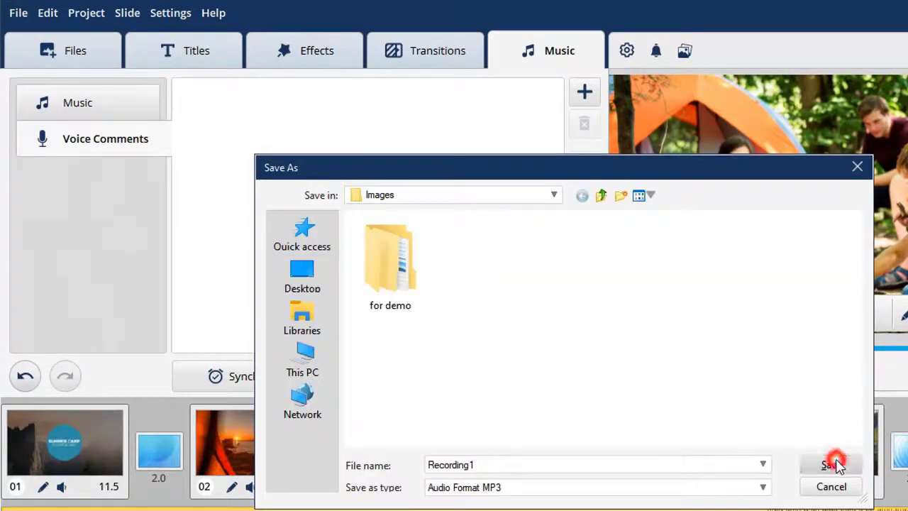
{"action": "left_click", "coordinate": [831, 461]}
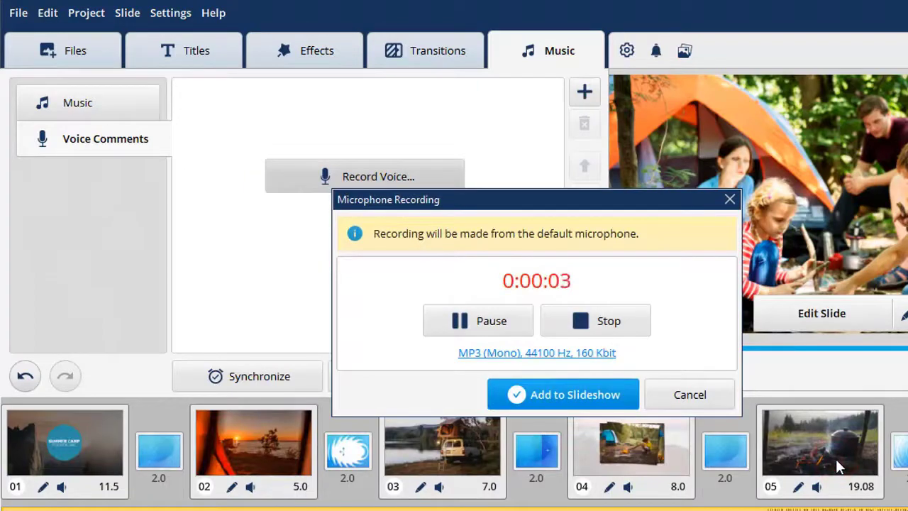
{"action": "left_click", "coordinate": [599, 323]}
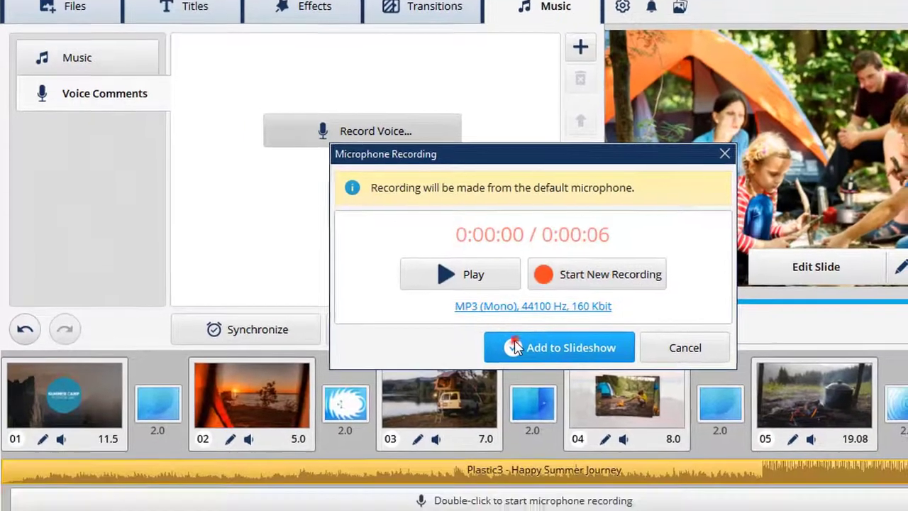
{"action": "left_click", "coordinate": [510, 388]}
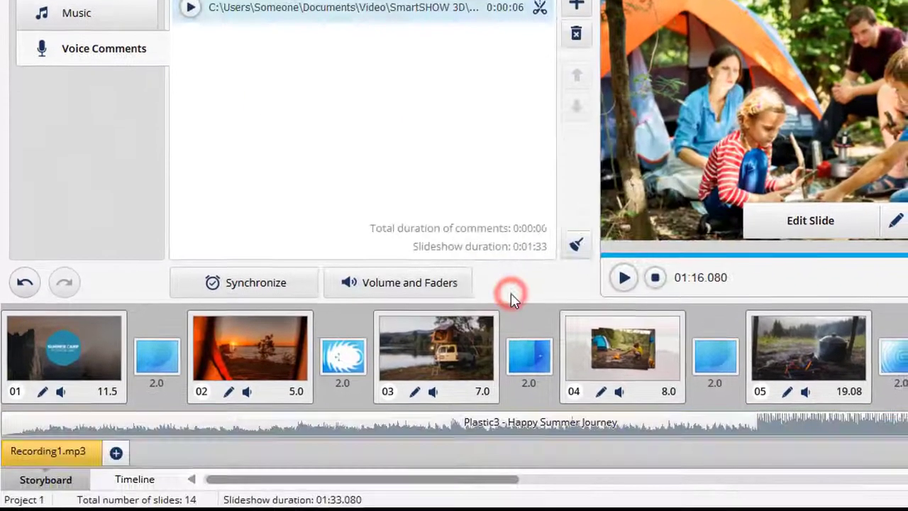
On the timeline, move Recording1.mp3 to about 00:20 and add four volume points to the music
{"action": "left_click", "coordinate": [147, 479]}
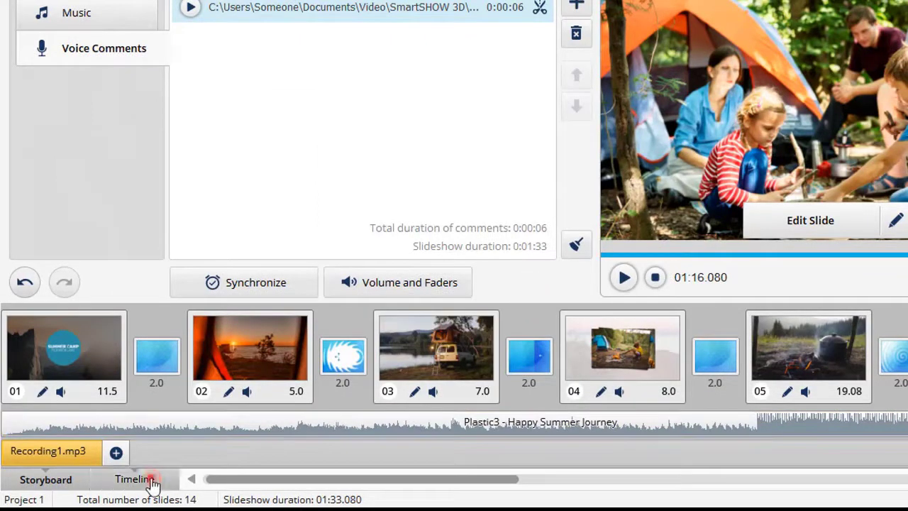
{"action": "left_click_drag", "start_coordinate": [138, 447], "coordinate": [622, 441]}
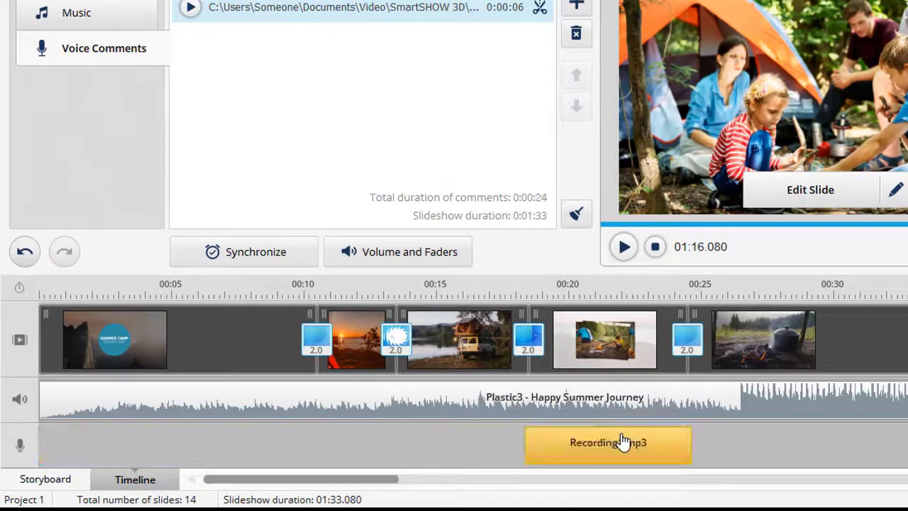
{"action": "left_click", "coordinate": [538, 400]}
{"action": "right_click", "coordinate": [538, 400]}
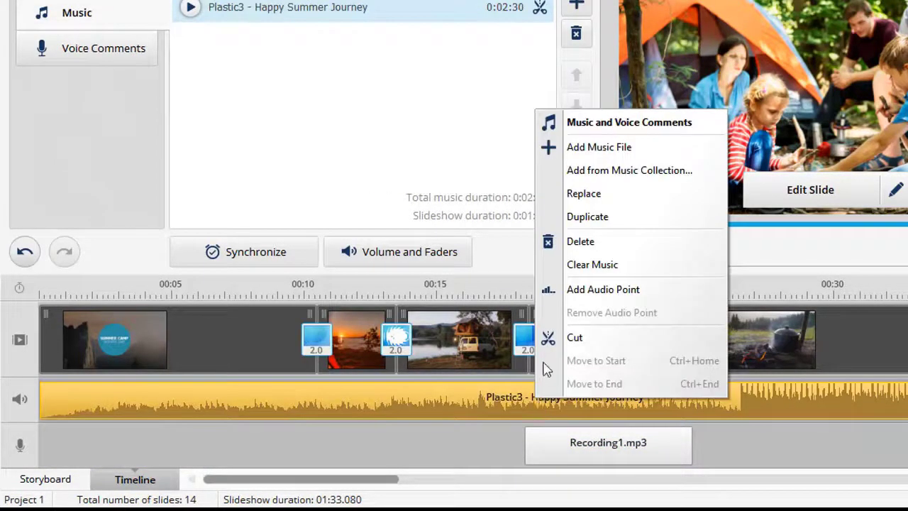
{"action": "left_click", "coordinate": [573, 291]}
{"action": "right_click", "coordinate": [496, 402]}
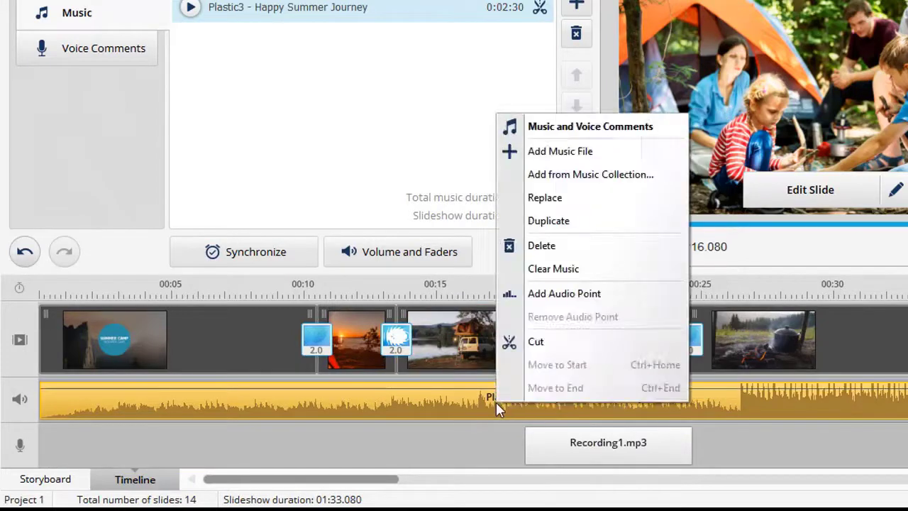
{"action": "left_click", "coordinate": [518, 293]}
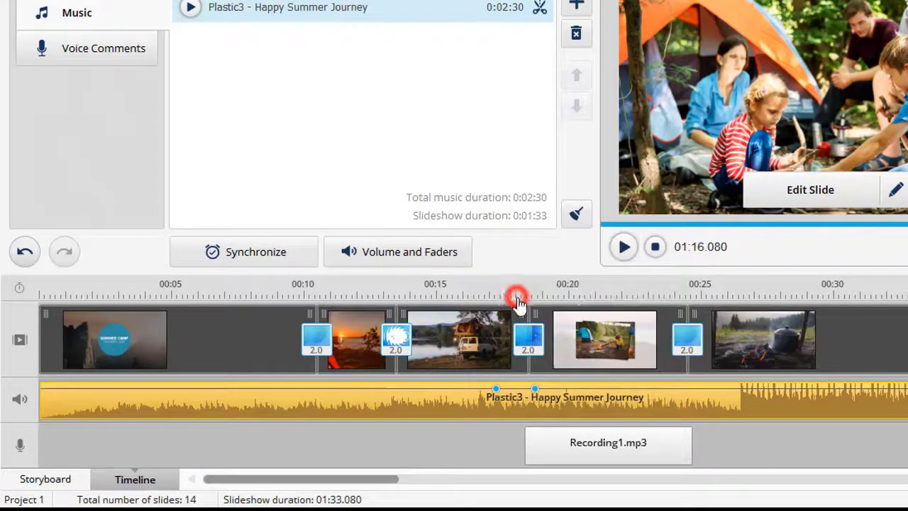
{"action": "right_click", "coordinate": [670, 406]}
{"action": "left_click", "coordinate": [725, 298]}
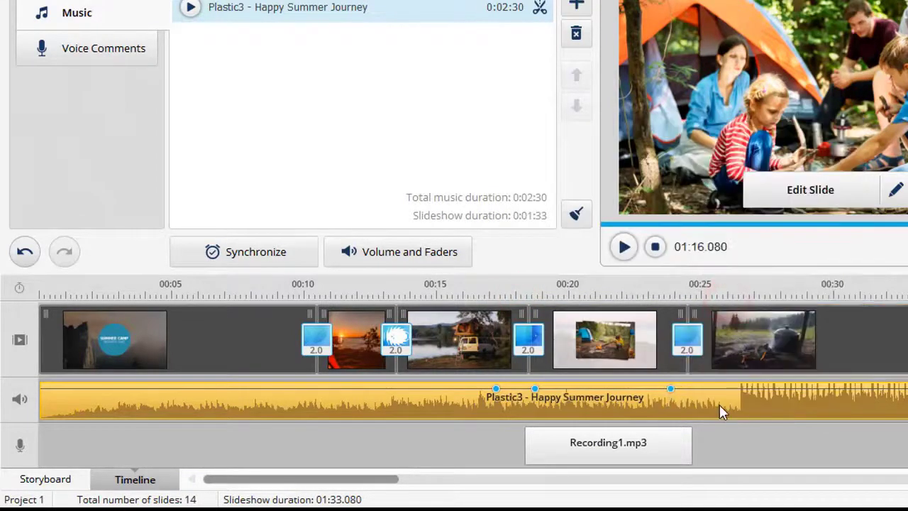
{"action": "right_click", "coordinate": [719, 411]}
{"action": "left_click", "coordinate": [780, 295]}
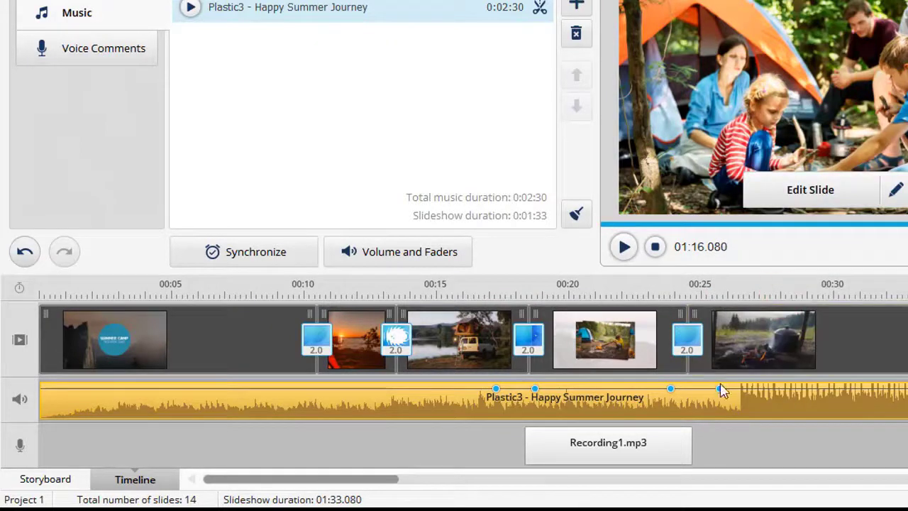
Pull the middle music volume points down to about 5% beneath the voice comment
{"action": "left_click_drag", "start_coordinate": [719, 389], "coordinate": [746, 390]}
{"action": "left_click_drag", "start_coordinate": [670, 389], "coordinate": [693, 420]}
{"action": "left_click_drag", "start_coordinate": [535, 388], "coordinate": [532, 420]}
{"action": "left_click_drag", "start_coordinate": [495, 389], "coordinate": [483, 389]}
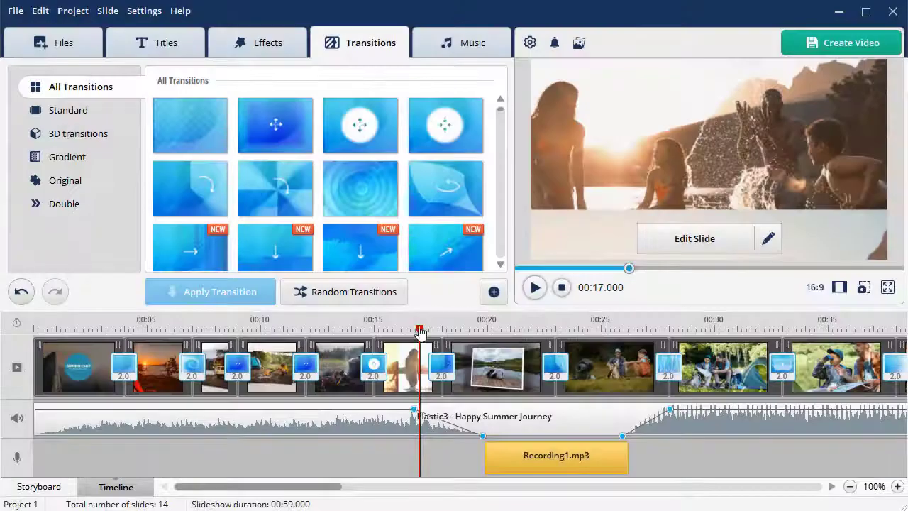
Play the slideshow from the first slide and pause at about 00:24 on the campfire slide
{"action": "left_click_drag", "start_coordinate": [420, 332], "coordinate": [30, 361]}
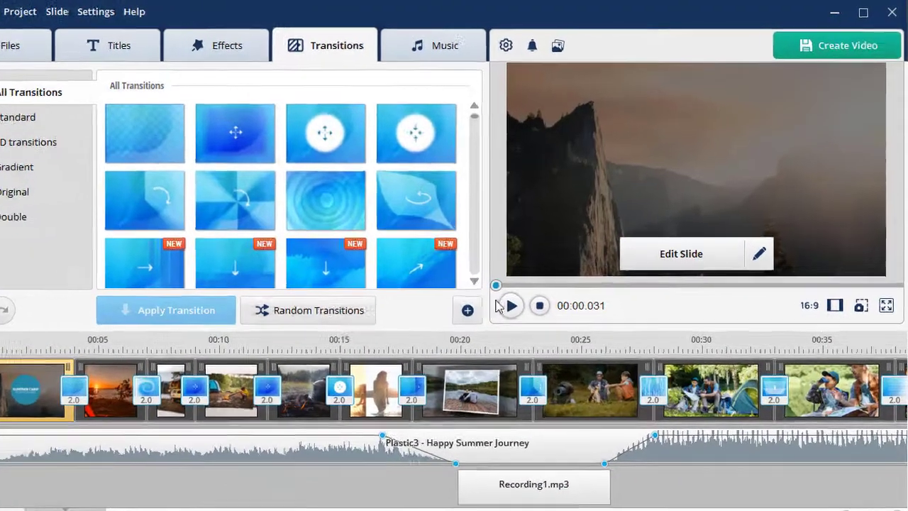
{"action": "left_click", "coordinate": [509, 305]}
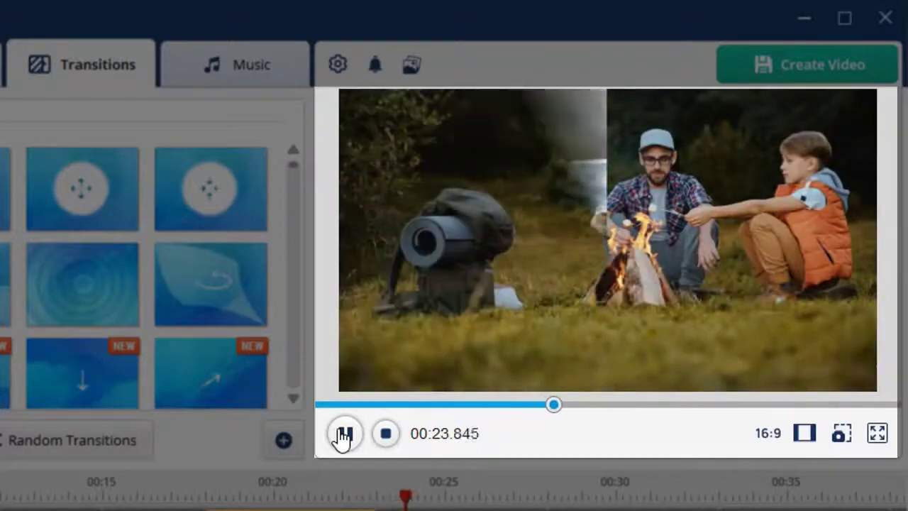
{"action": "left_click", "coordinate": [344, 435]}
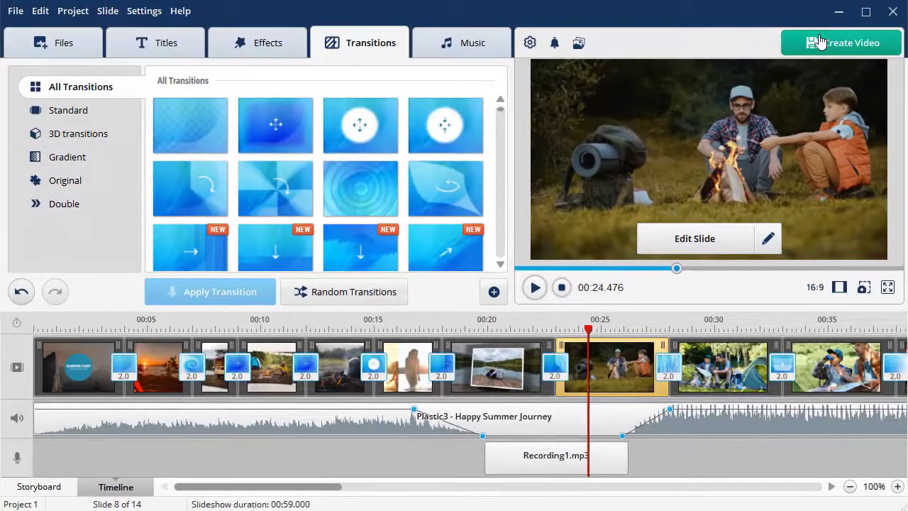
Open video export and browse device presets, ending on the 1920 x 1080 TV settings
{"action": "left_click", "coordinate": [817, 41]}
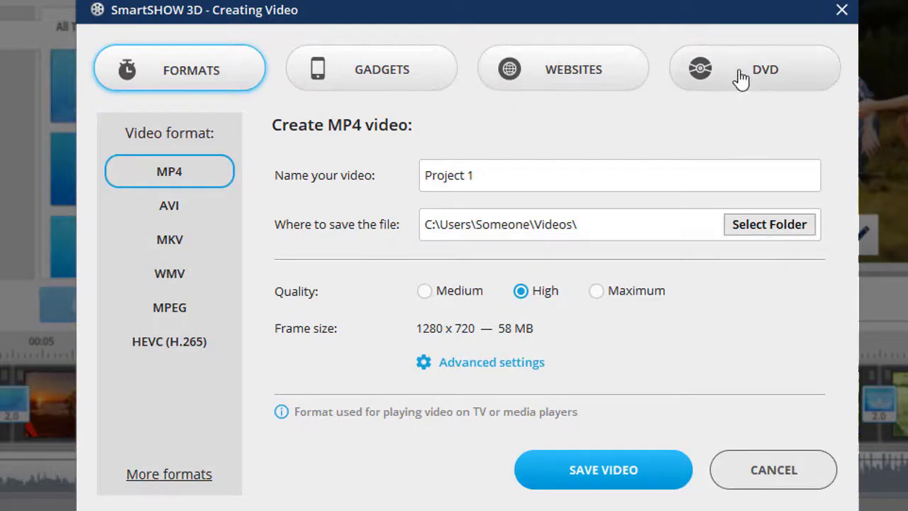
{"action": "left_click", "coordinate": [378, 75]}
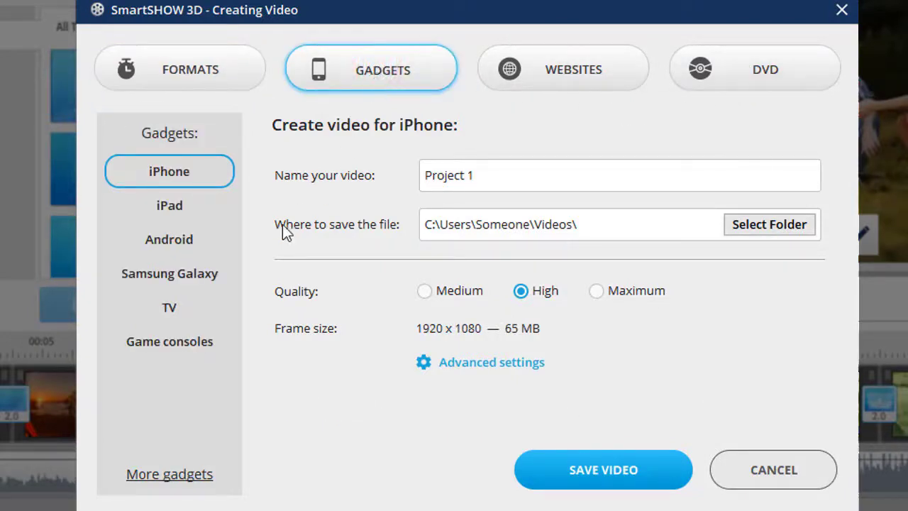
{"action": "left_click", "coordinate": [171, 309]}
{"action": "left_click", "coordinate": [178, 475]}
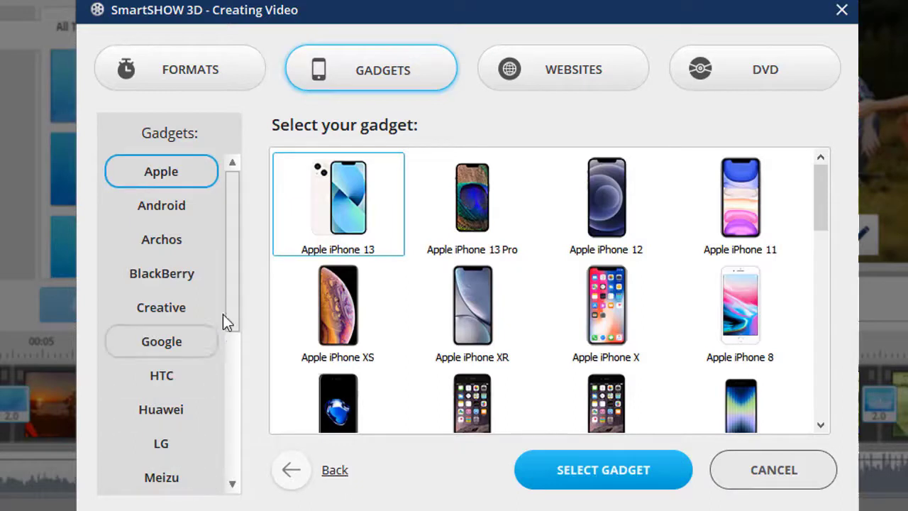
{"action": "left_click_drag", "start_coordinate": [231, 301], "coordinate": [234, 362]}
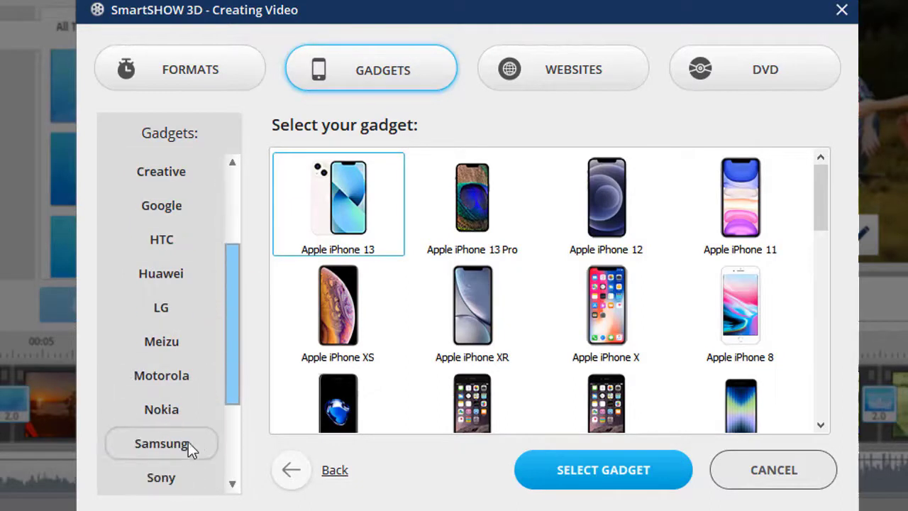
{"action": "left_click", "coordinate": [181, 448]}
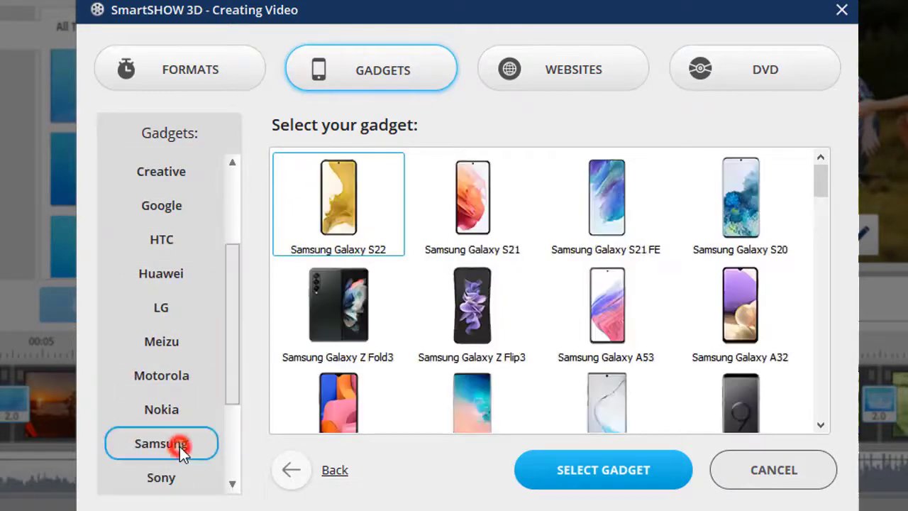
{"action": "left_click", "coordinate": [325, 471]}
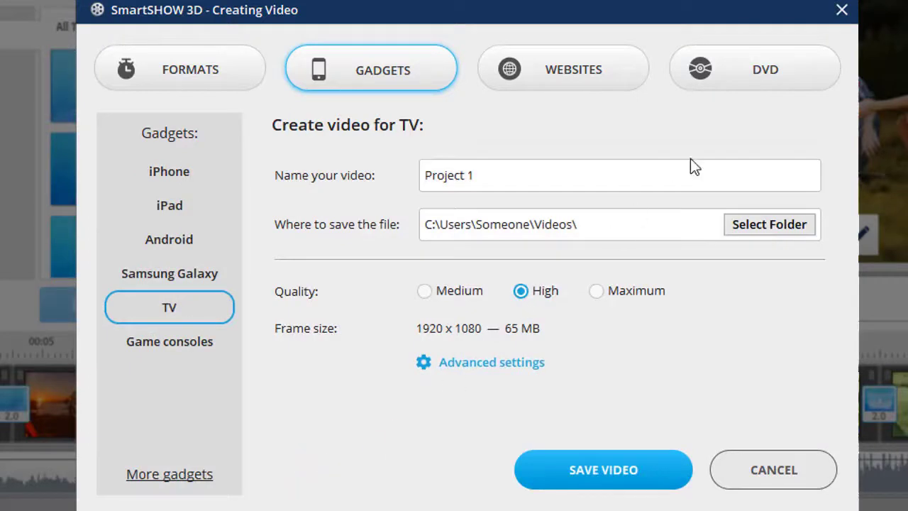
Choose the YouTube HD 720p website preset, a 1280 x 720 video of about 37 MB
{"action": "left_click", "coordinate": [763, 74]}
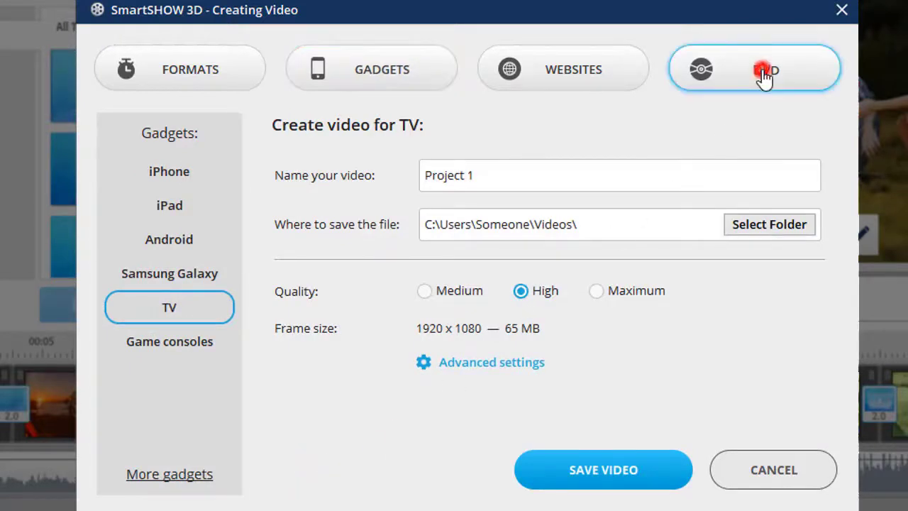
{"action": "left_click", "coordinate": [561, 74]}
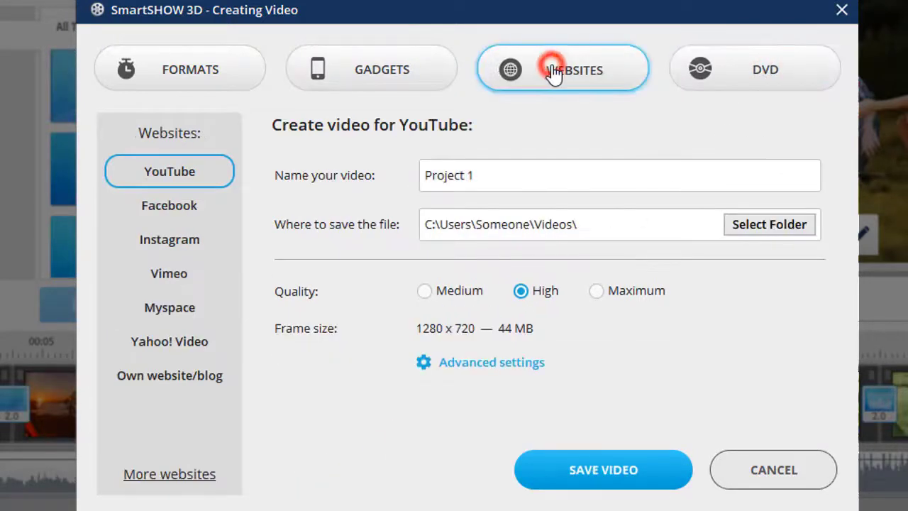
{"action": "left_click", "coordinate": [159, 474]}
{"action": "left_click", "coordinate": [173, 214]}
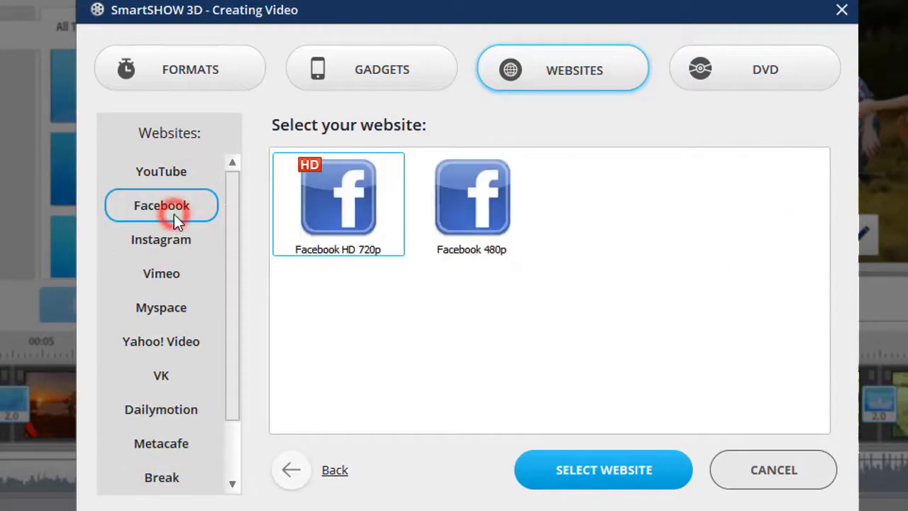
{"action": "left_click", "coordinate": [180, 272]}
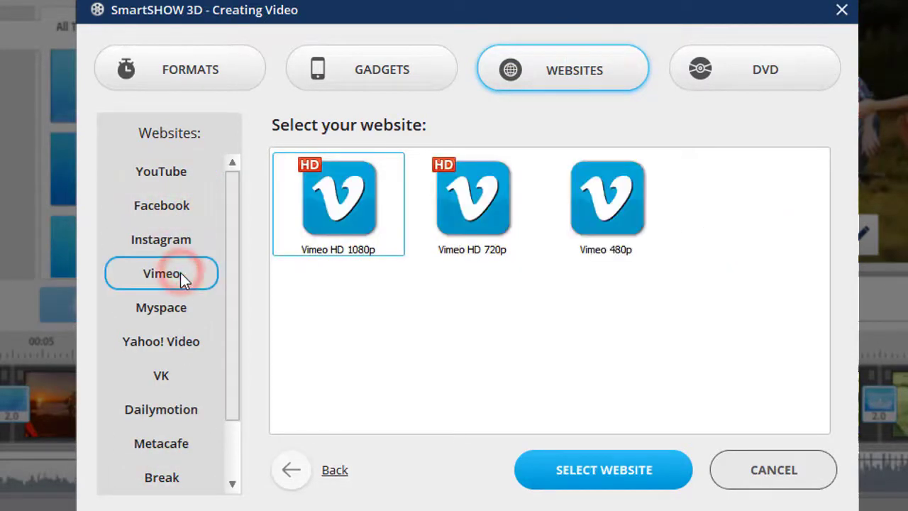
{"action": "left_click", "coordinate": [181, 177]}
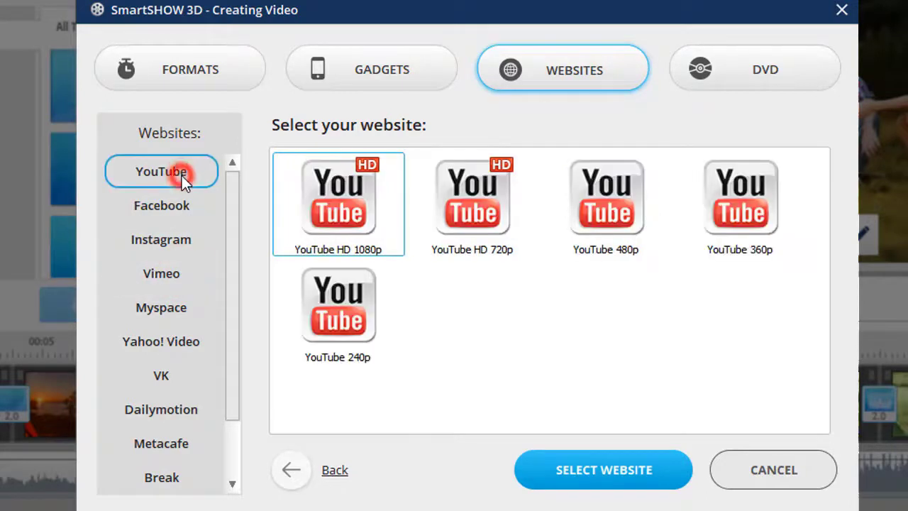
{"action": "left_click", "coordinate": [473, 234]}
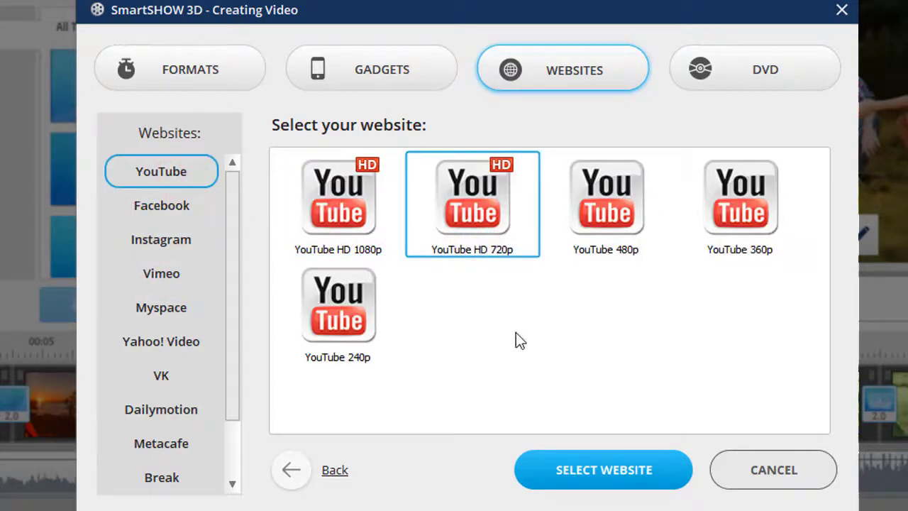
{"action": "left_click", "coordinate": [576, 465]}
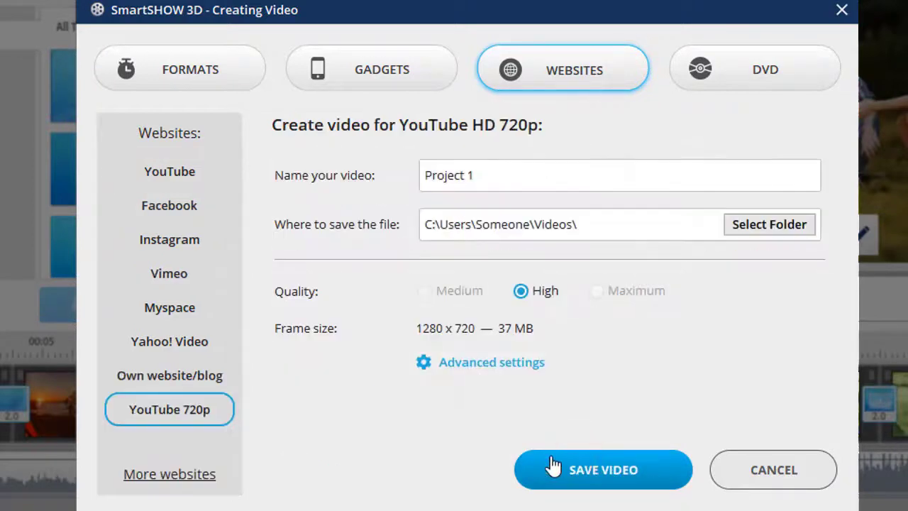